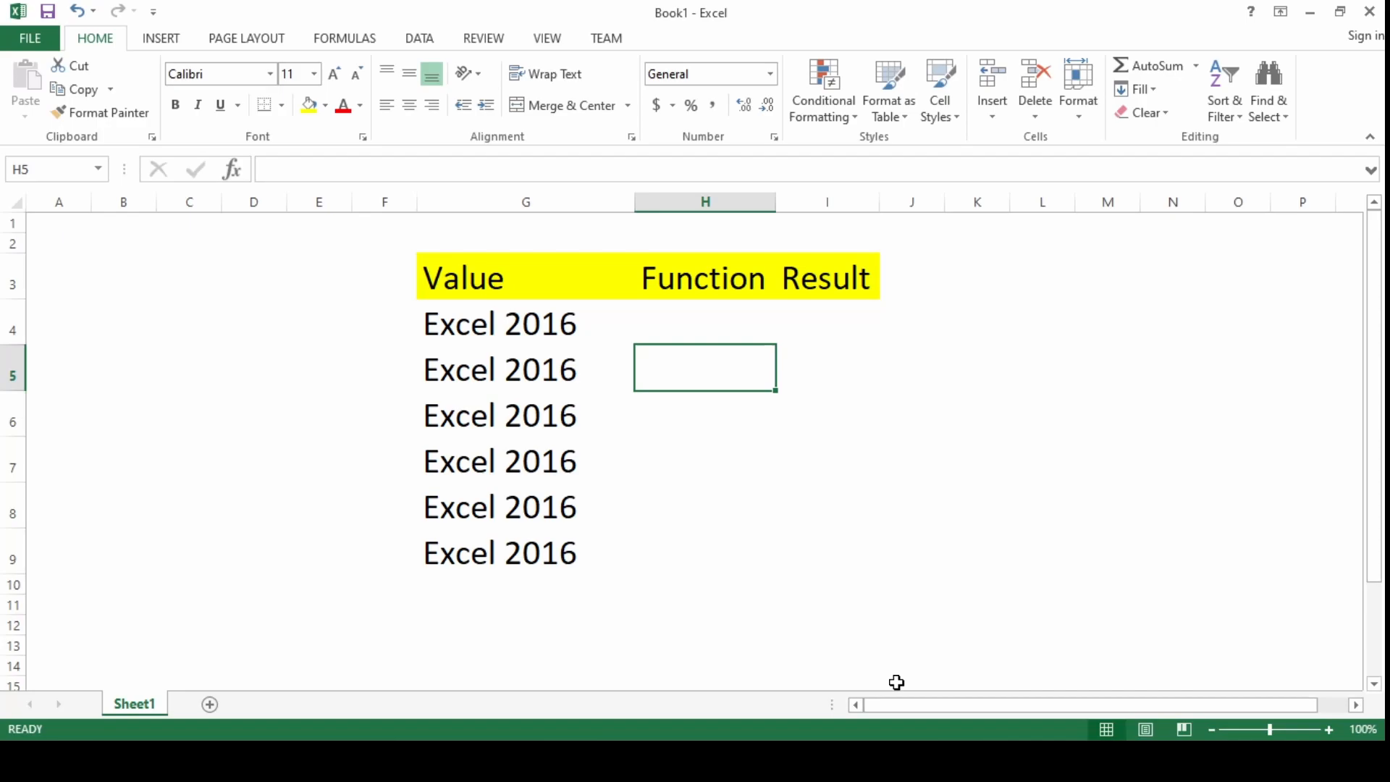
key(Up)
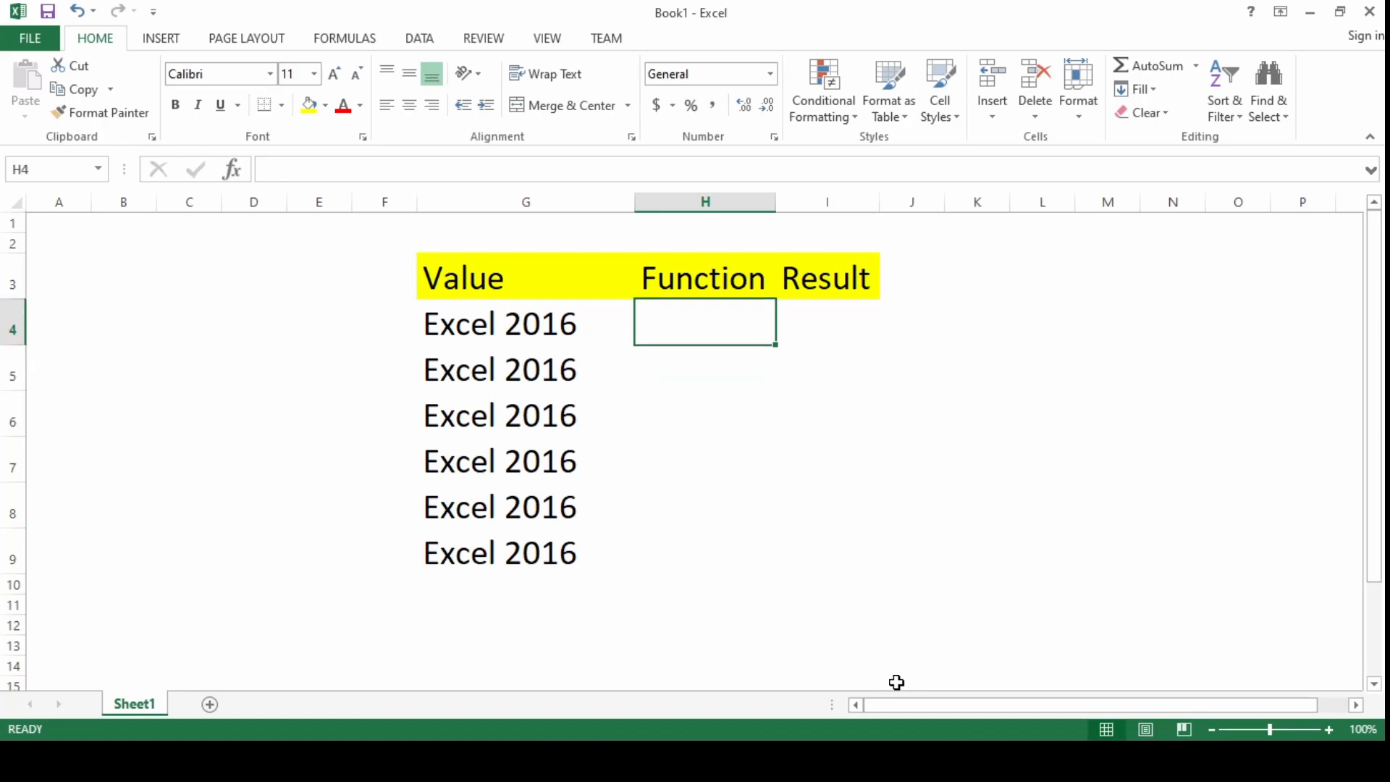
text(=le)
key(Tab)
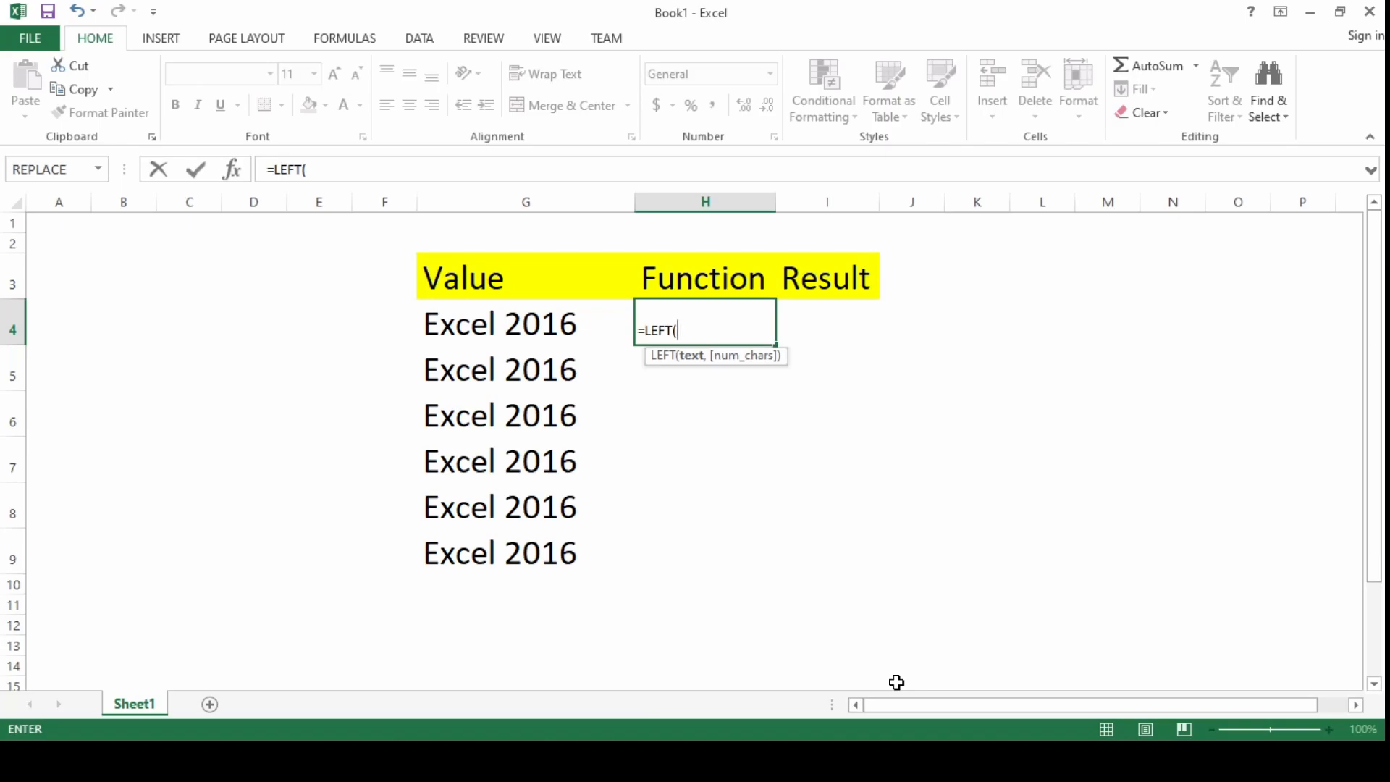
key(Escape)
- Enter the formula =LEN(G4) in cell H4 to count the characters of the first value
text(=len)
key(Tab)
key(Left)
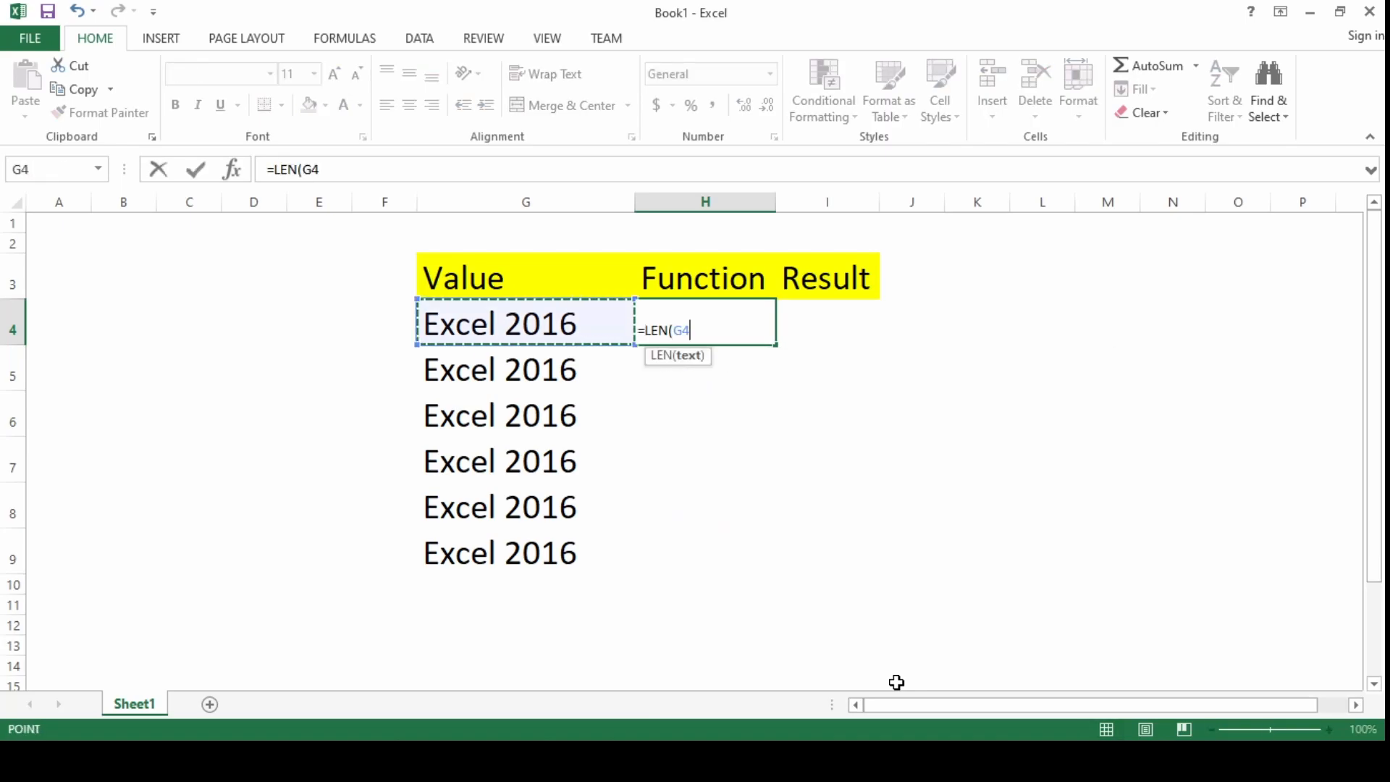
key(Return)
key(Up)
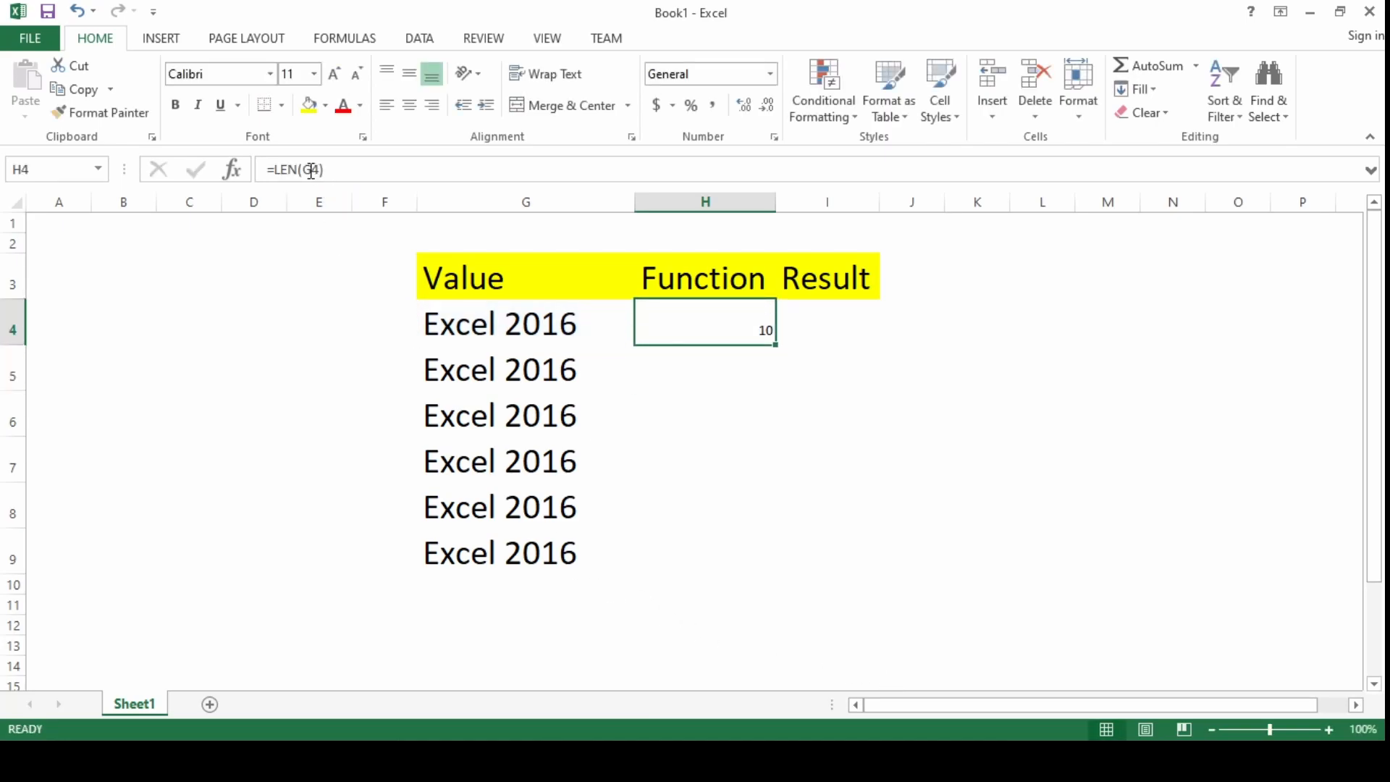
- Examine the text in G4 and the reference used by the LEN formula in H4
click(552, 335)
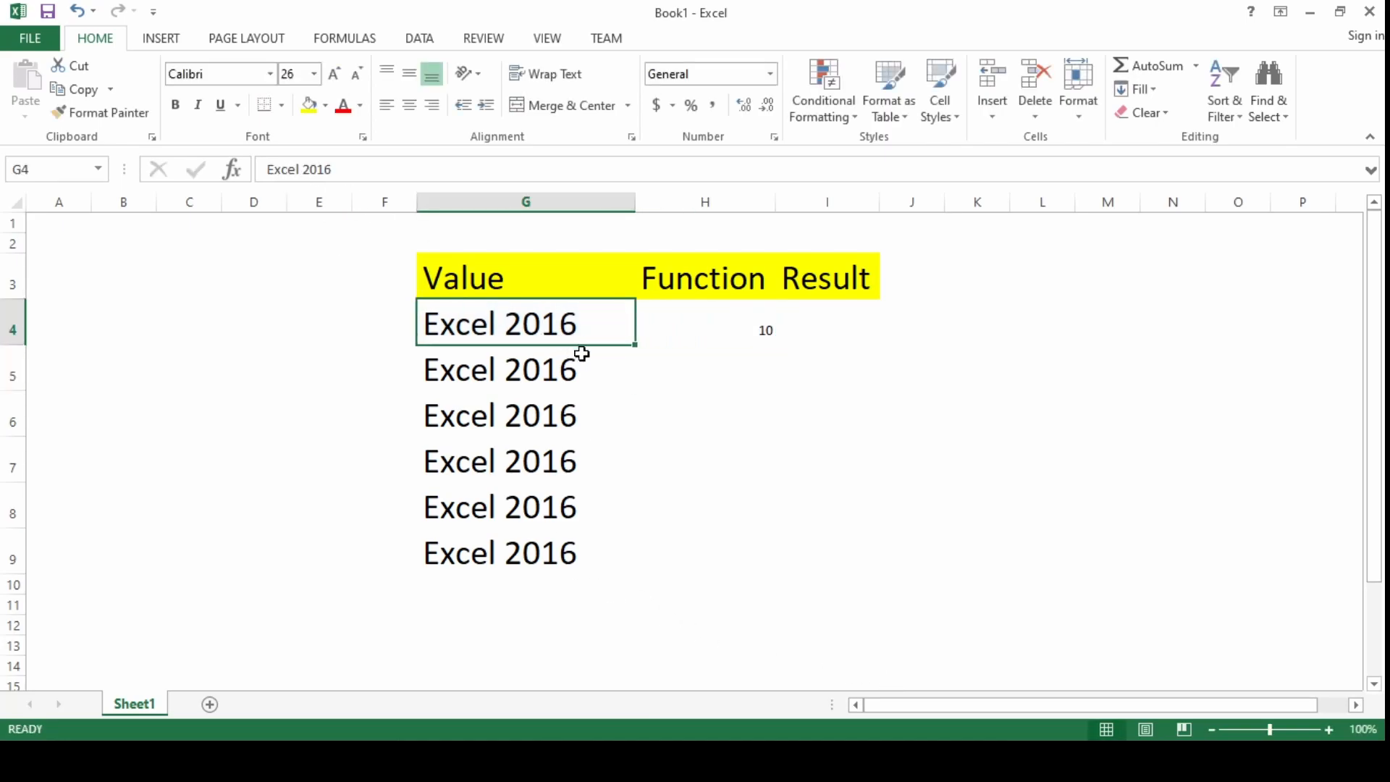
click(720, 330)
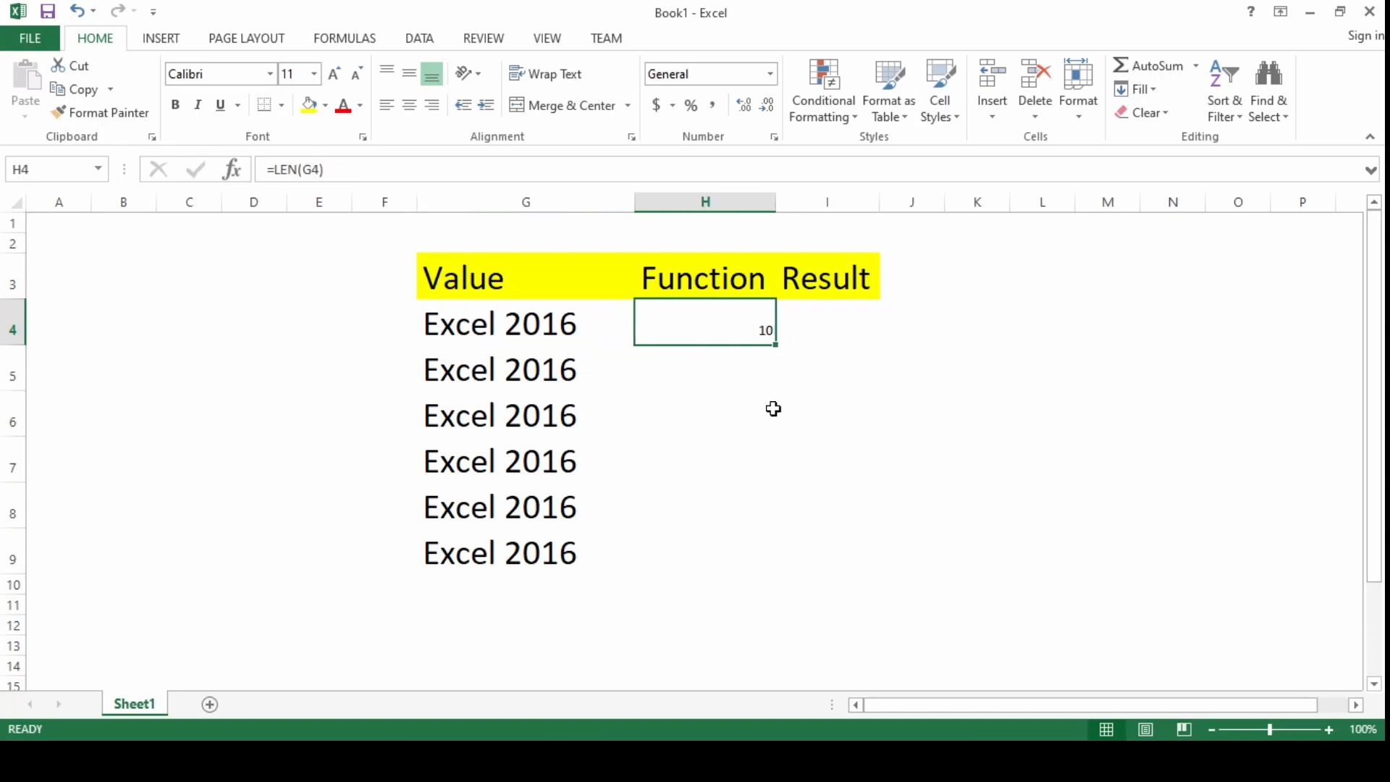
click(318, 171)
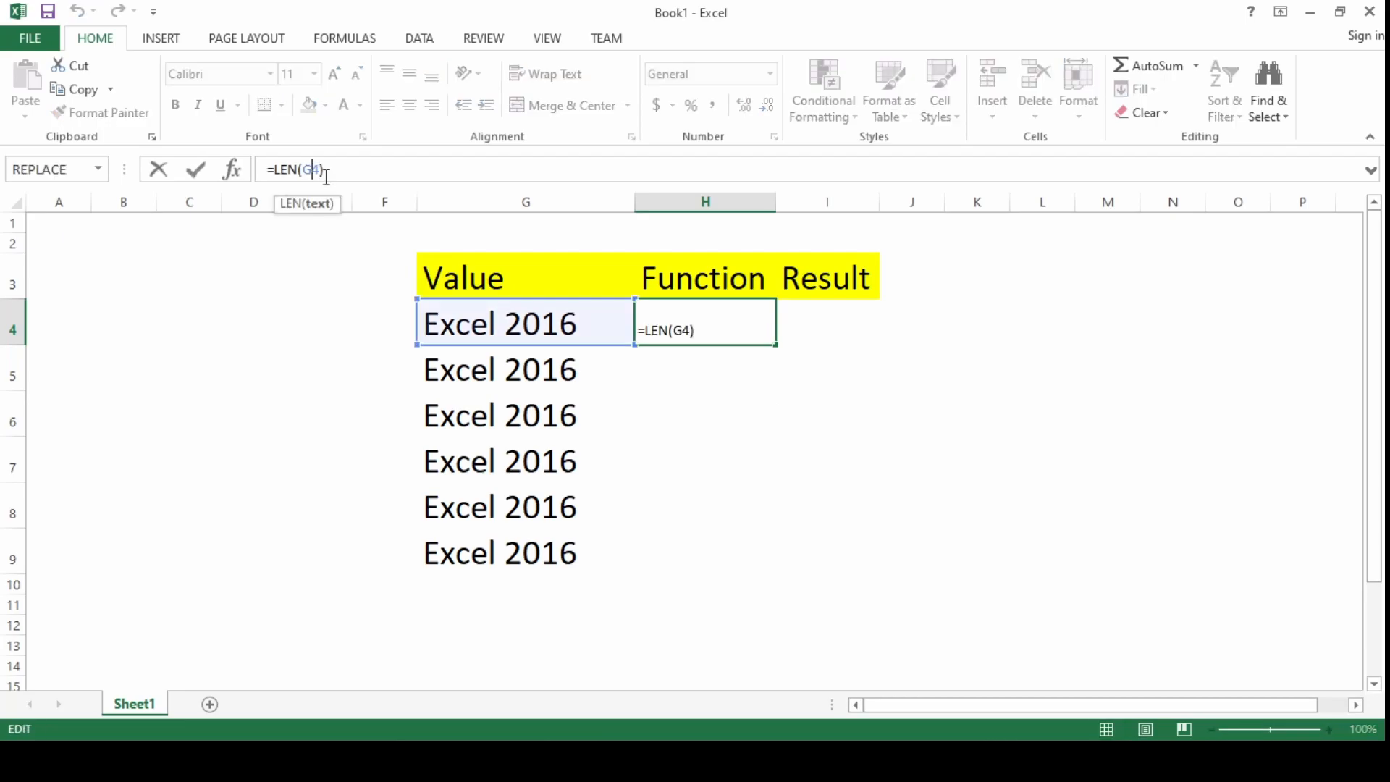
key(Escape)
- Add a trailing space to the text in G4 to test the LEN formula, and undo that edit
double_click(583, 327)
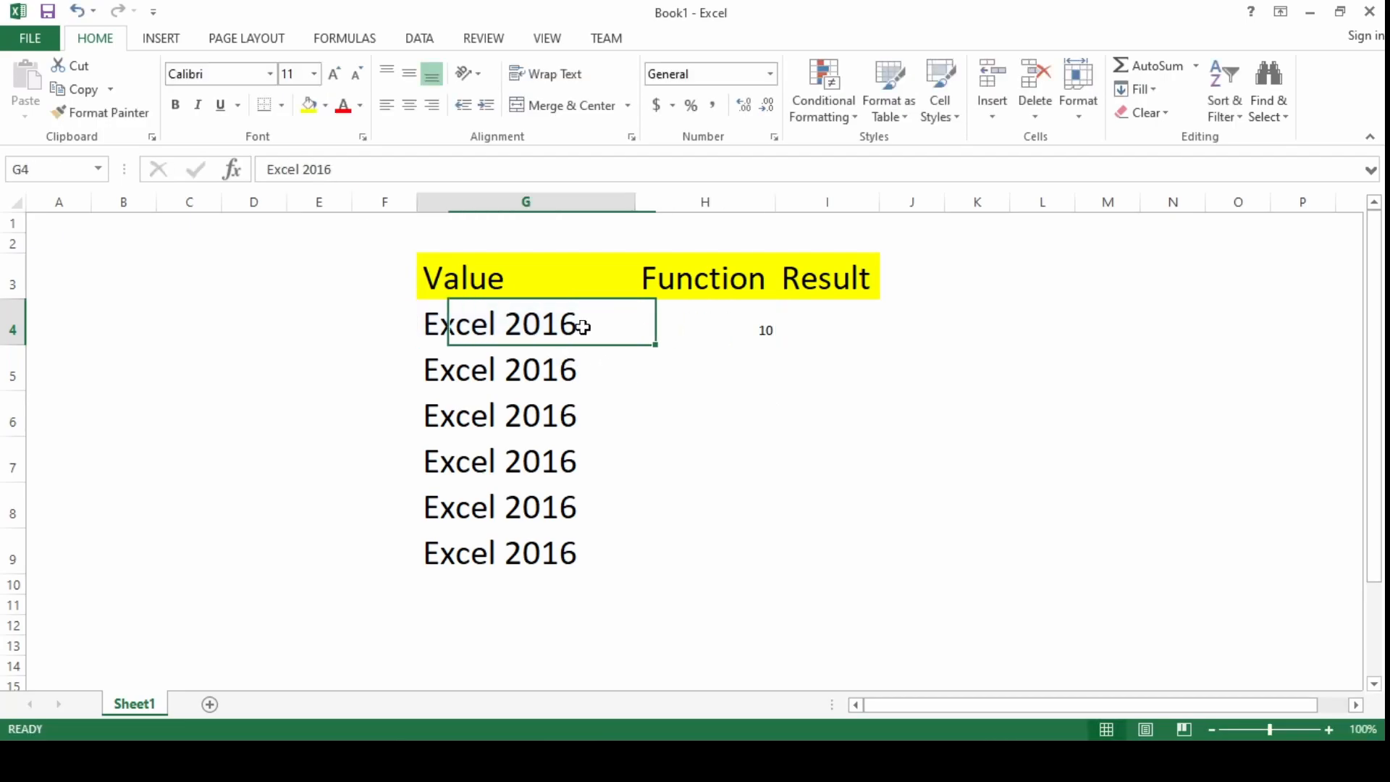
key(Tab)
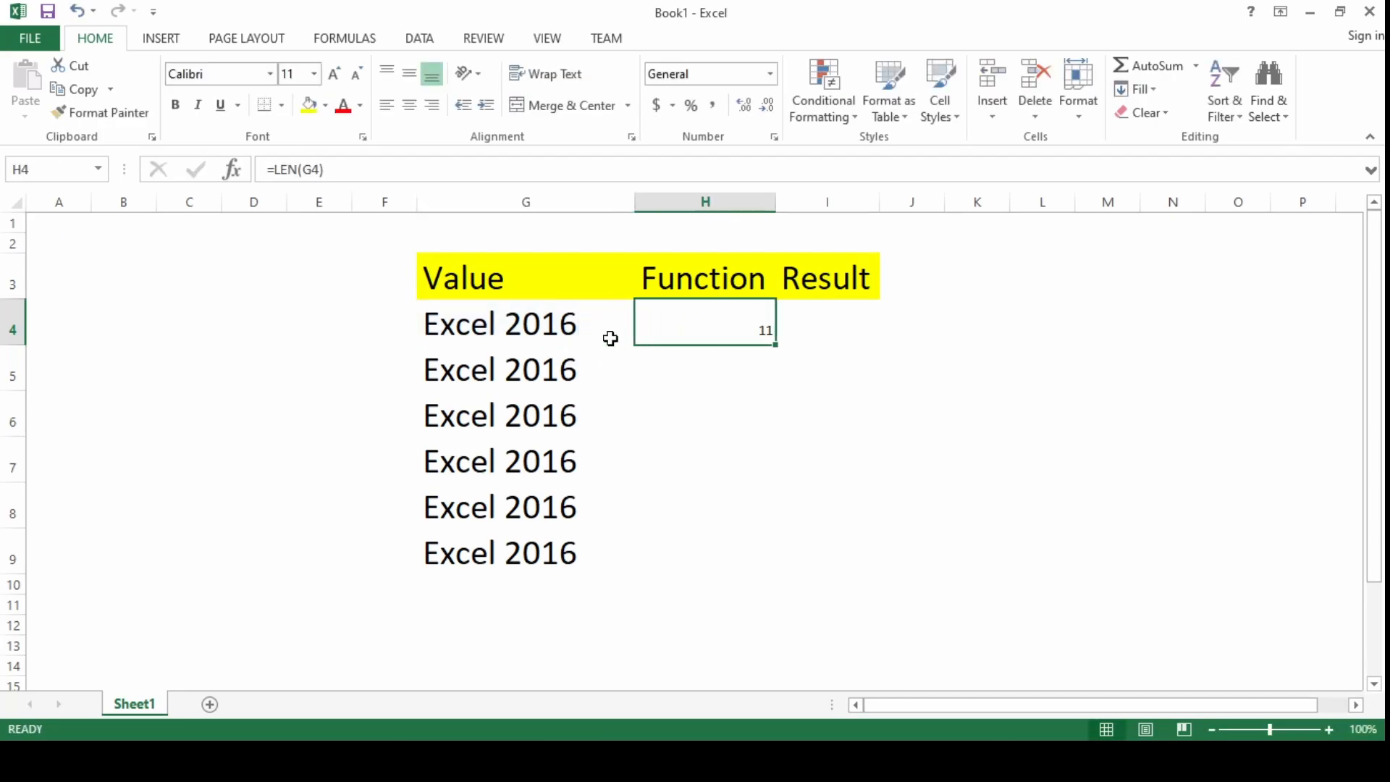
key(ctrl+z)
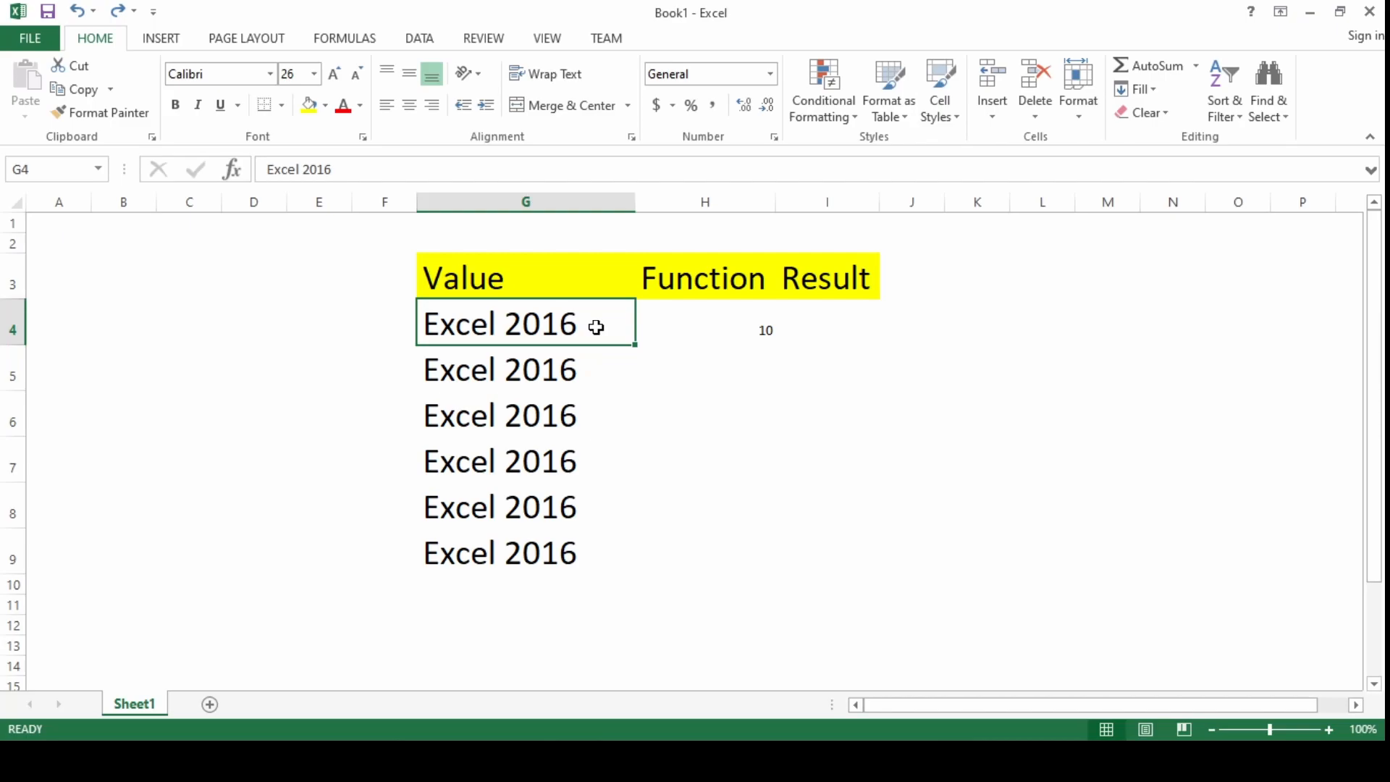
click(705, 327)
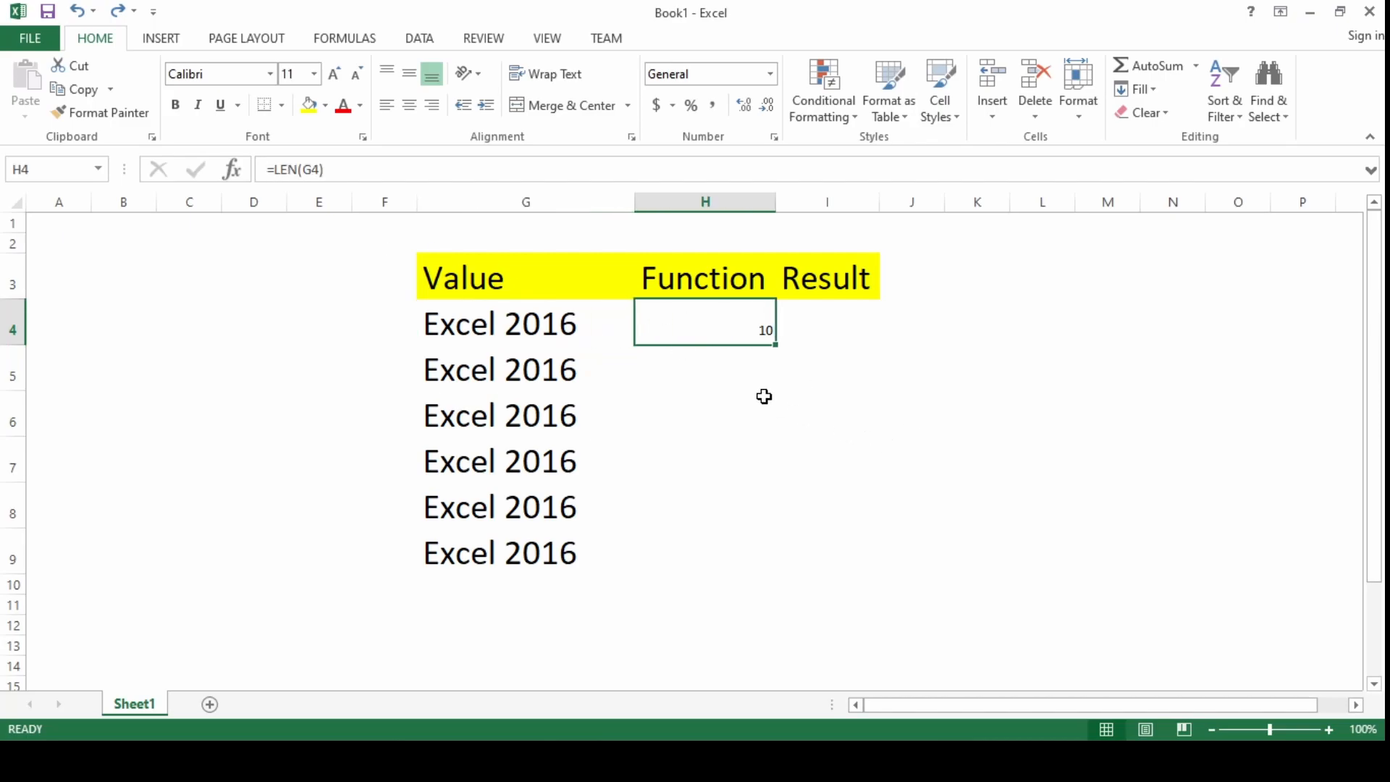
- Enter the formula =FIND("e",G5,1) in cell H5 to locate the lowercase e in the second value
click(737, 375)
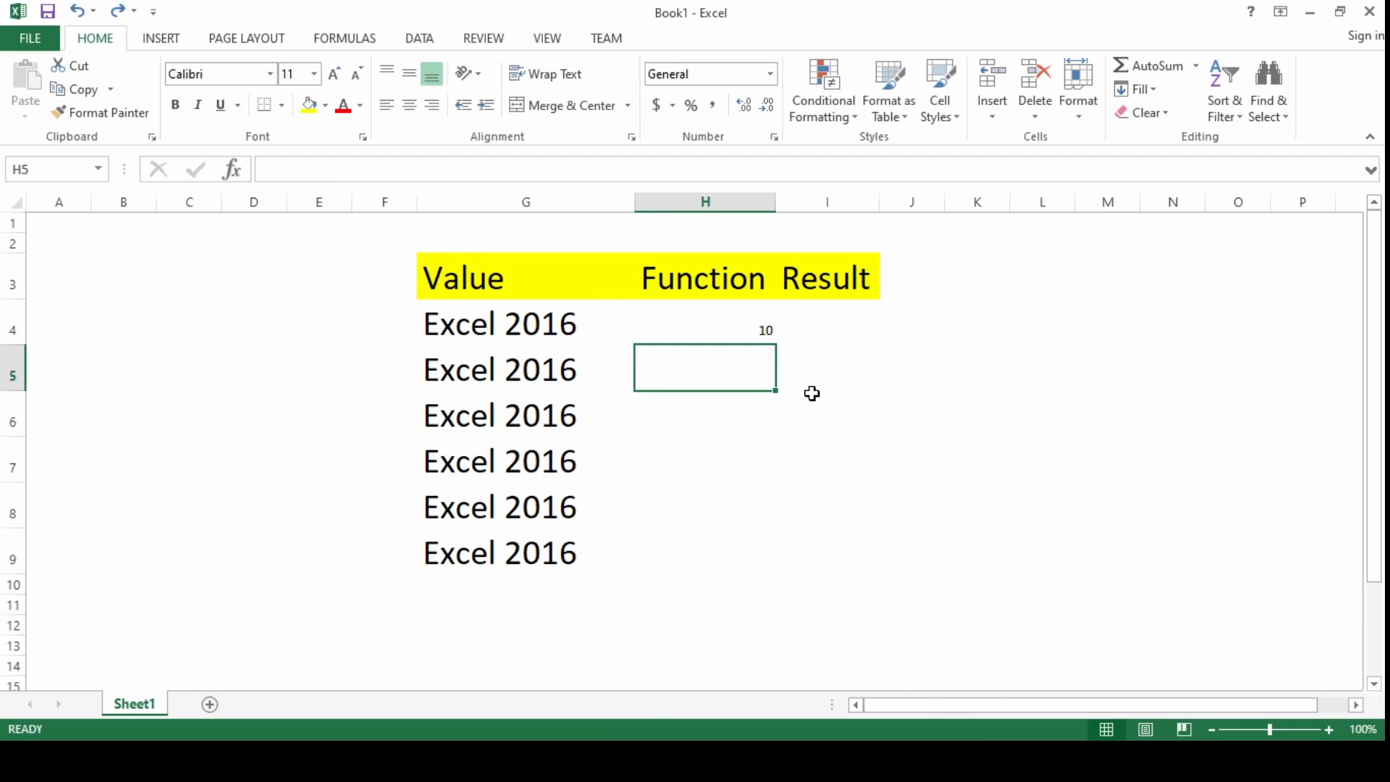
key(Left)
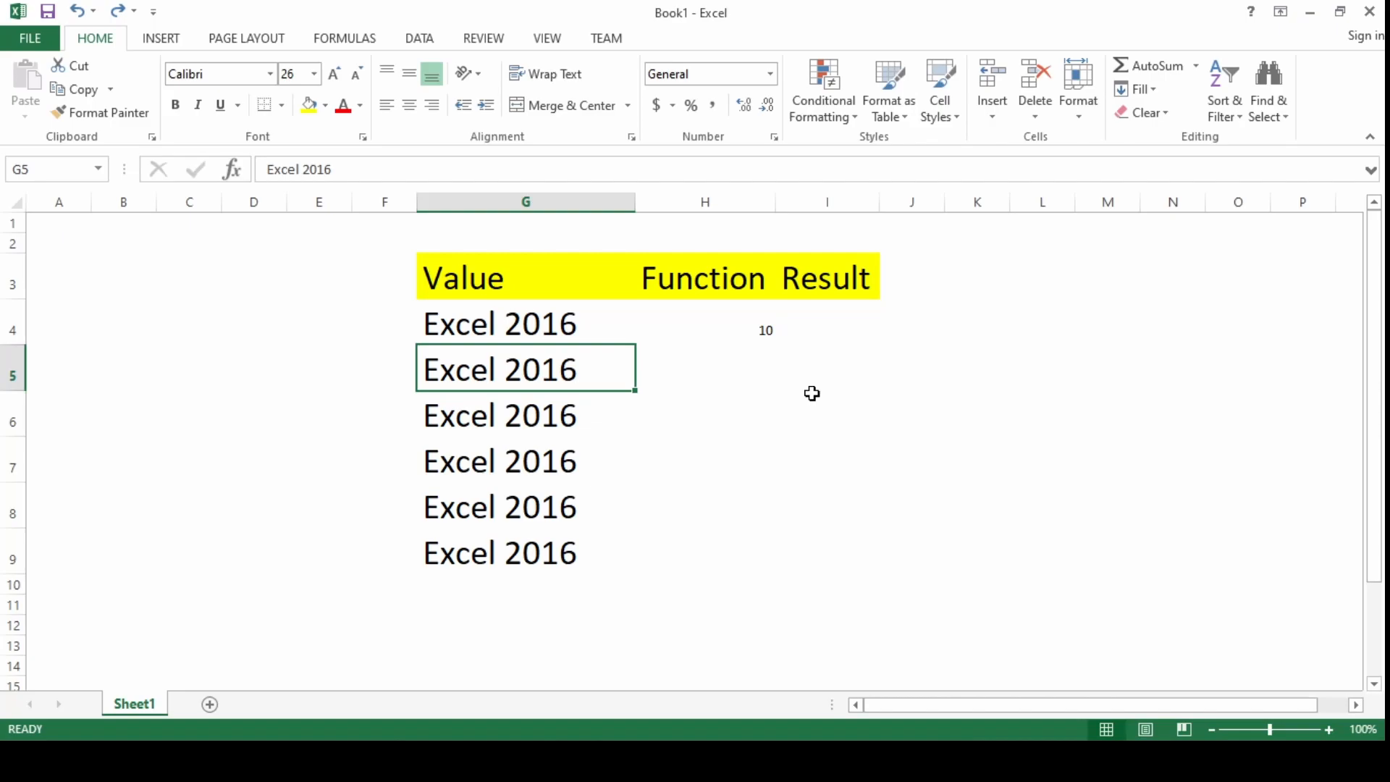
key(Right)
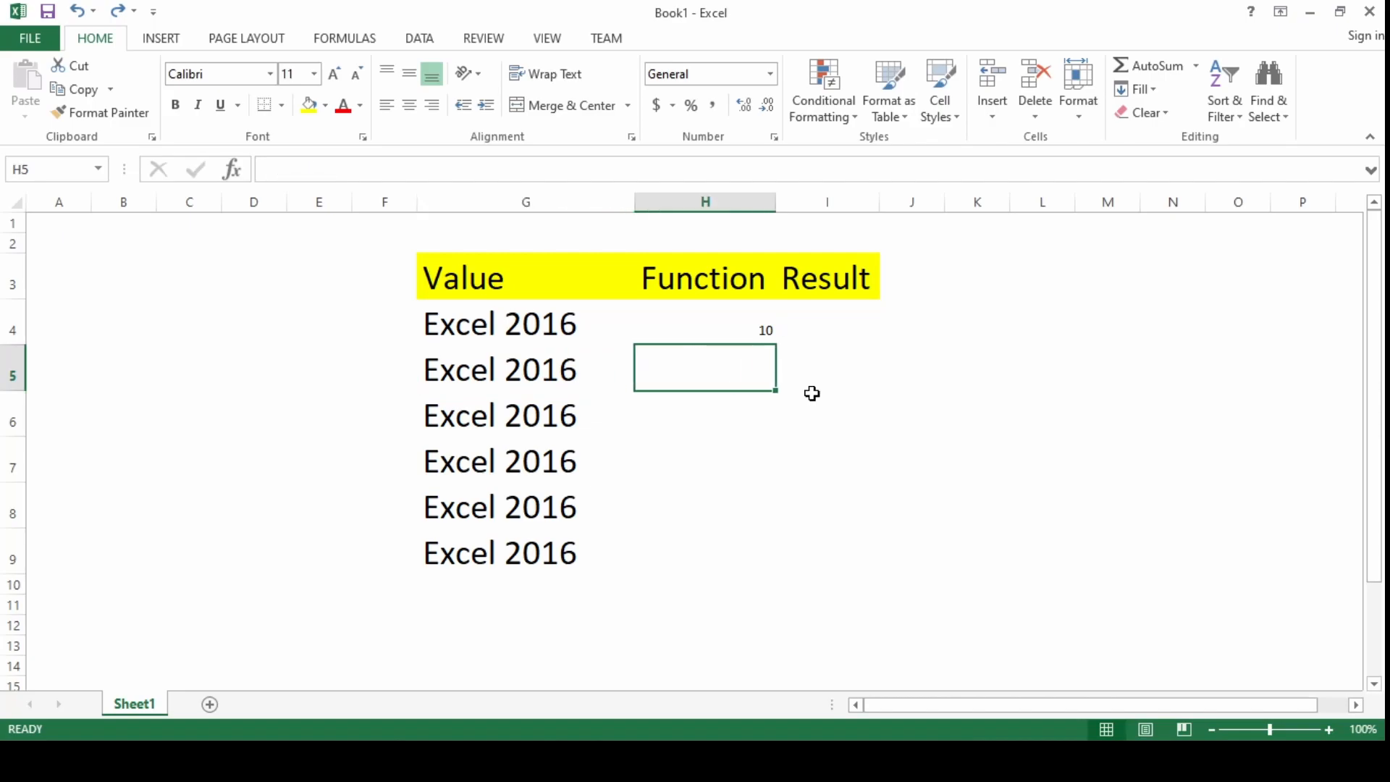
text(=fin)
key(Tab)
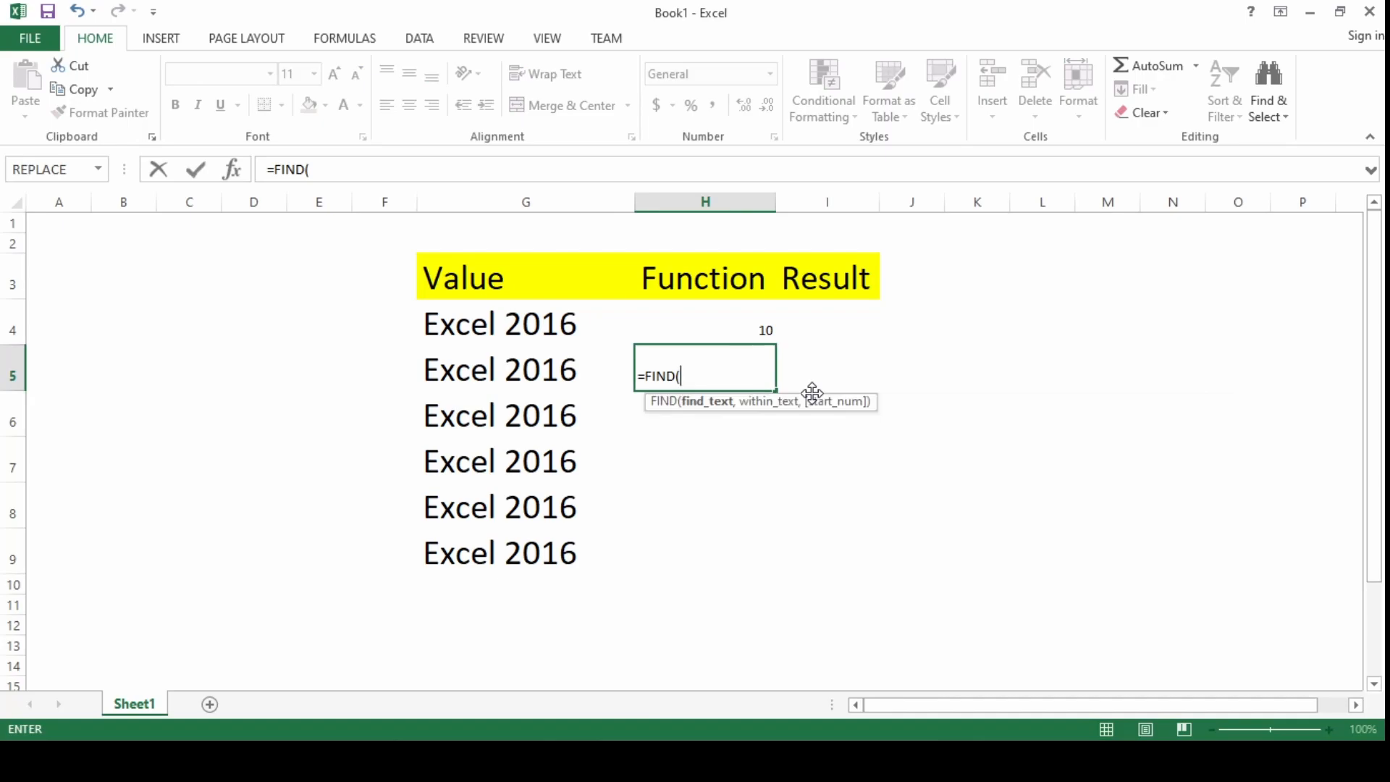
text("e",)
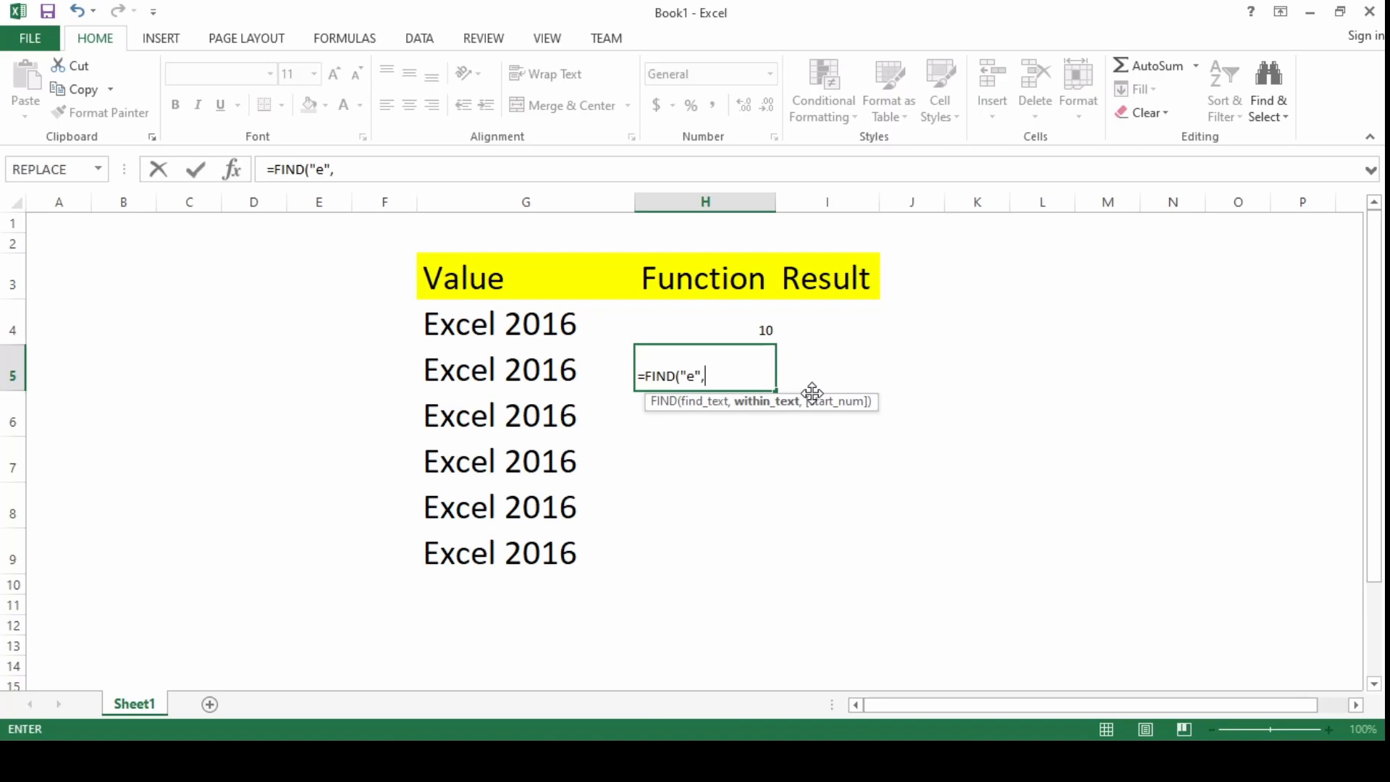
key(Left)
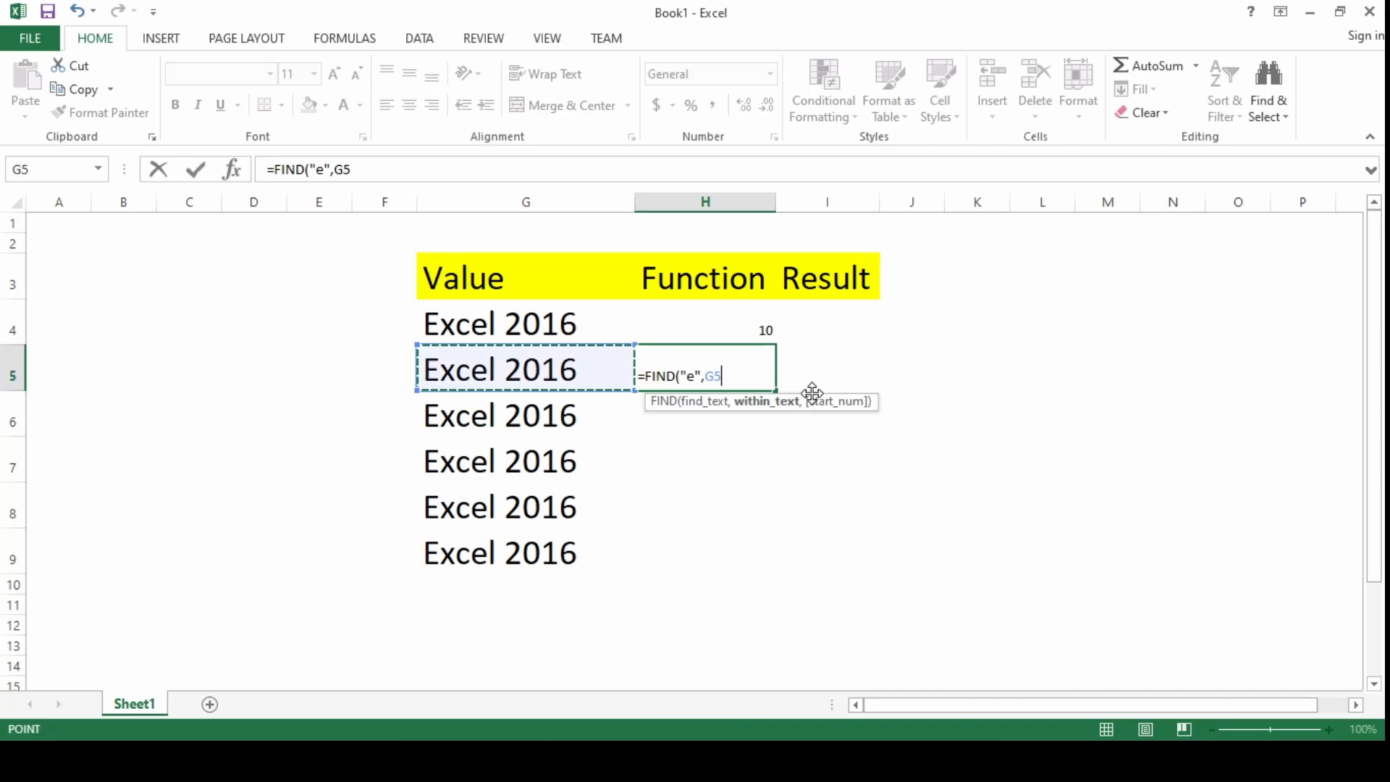
text(,)
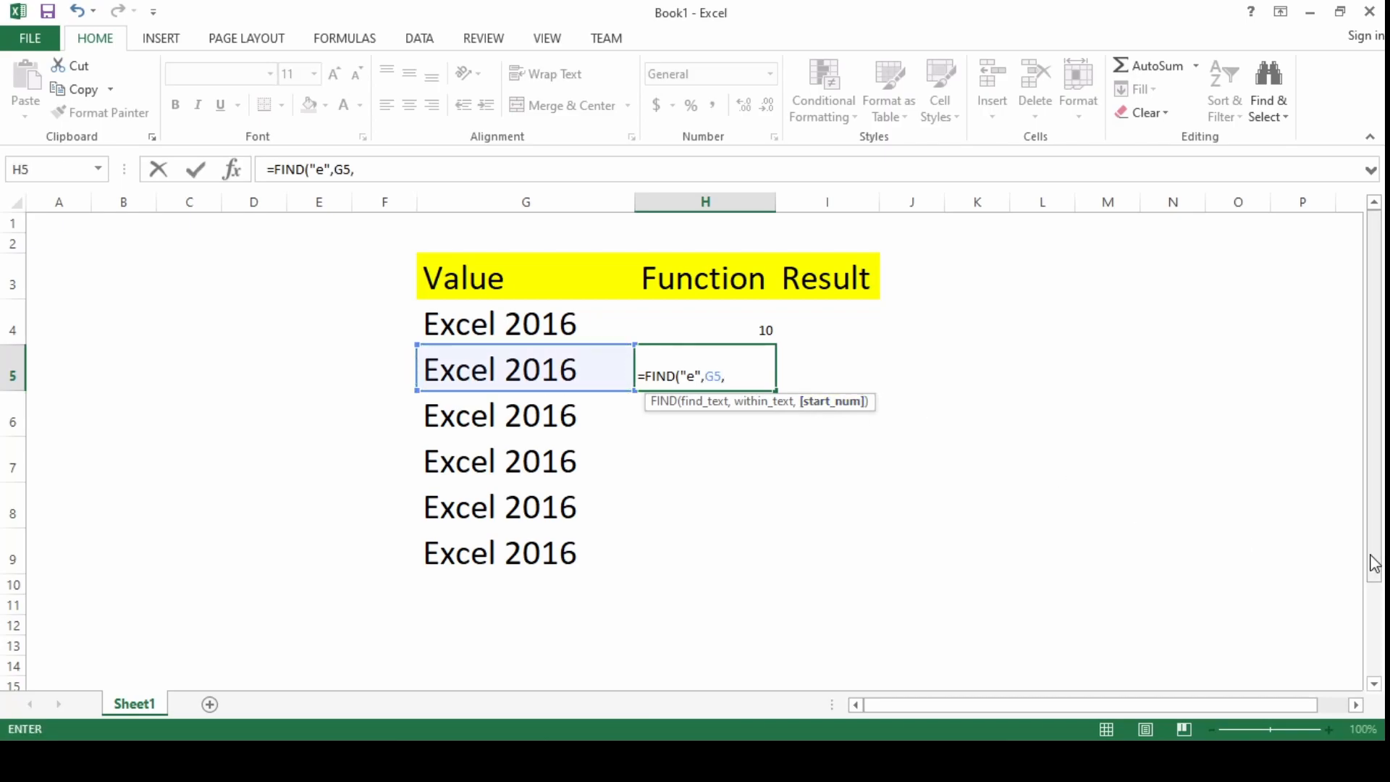
text(1))
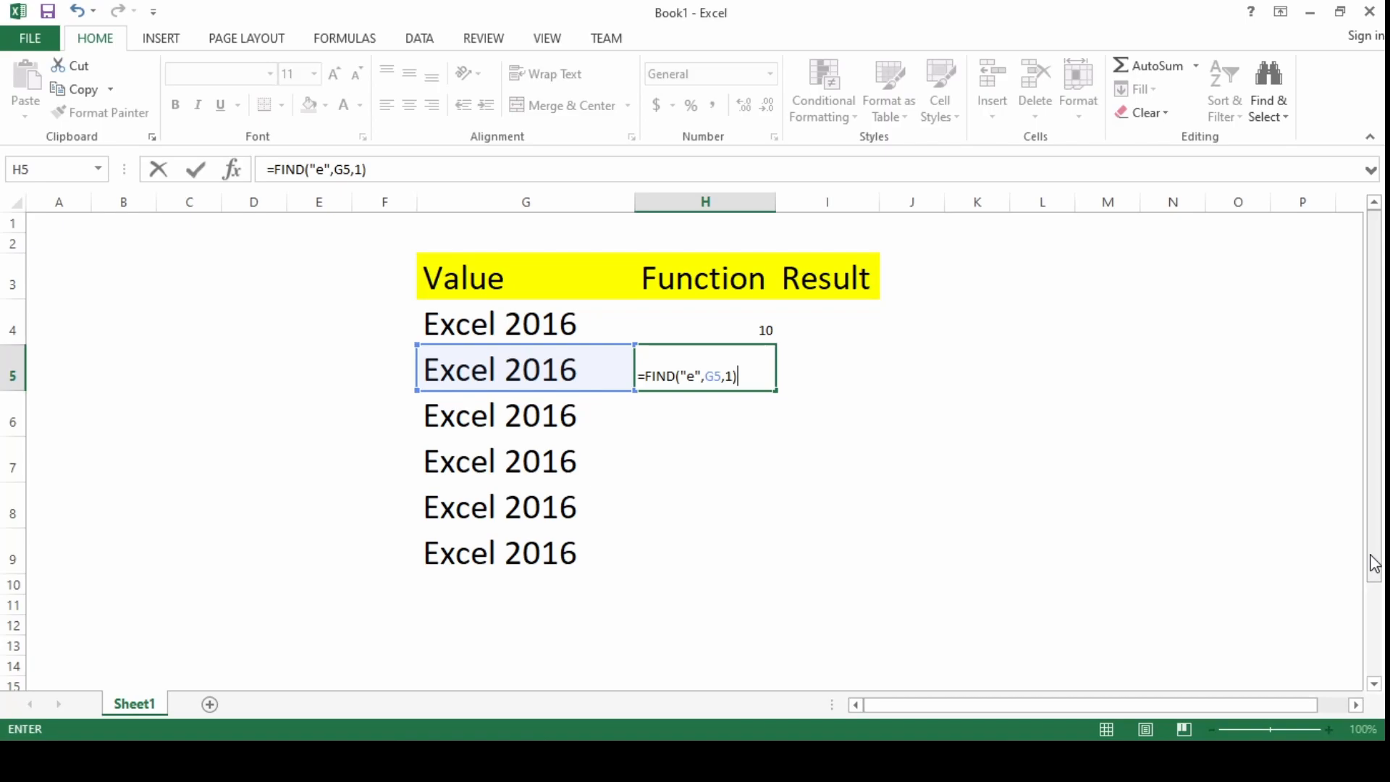
key(Return)
key(Up)
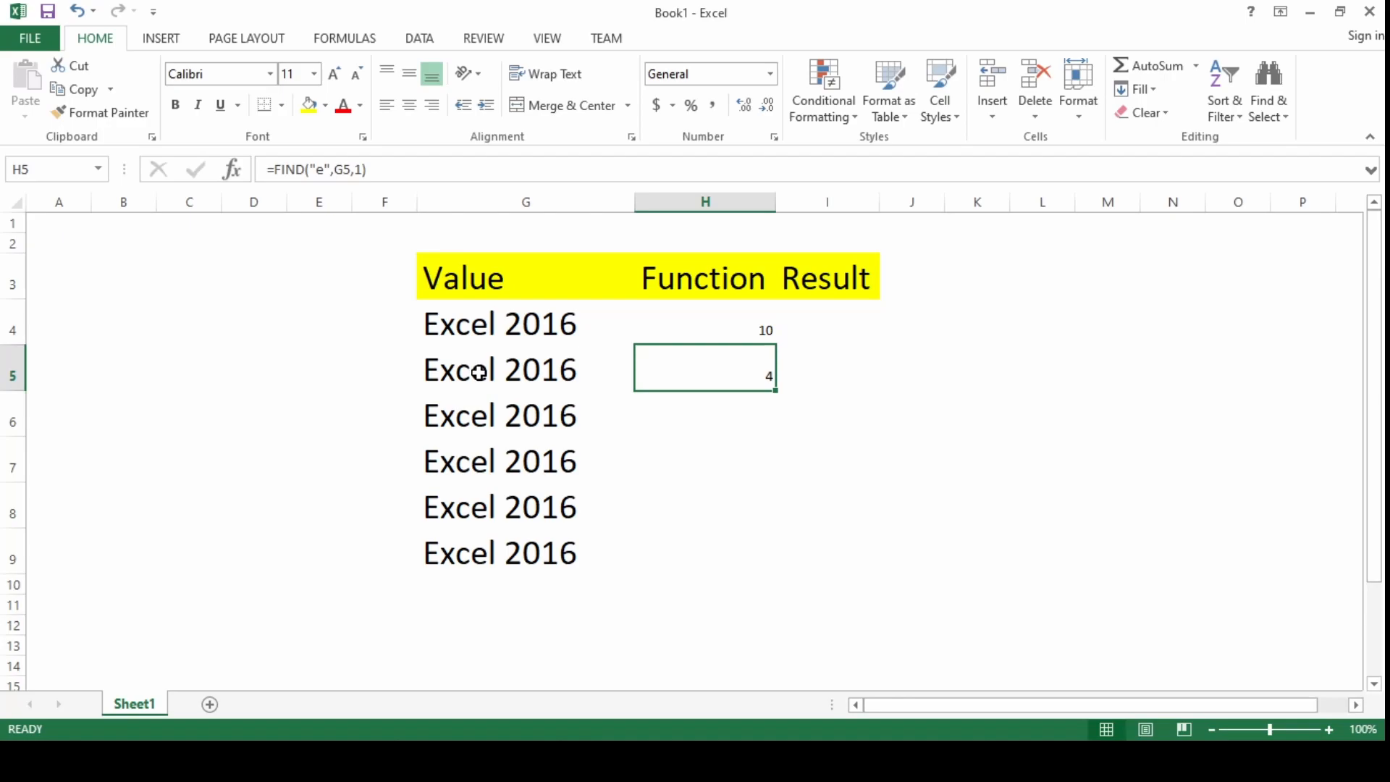
- Change the FIND formula's search text in H5 to a capital "E" and check it against the text in G5
click(319, 170)
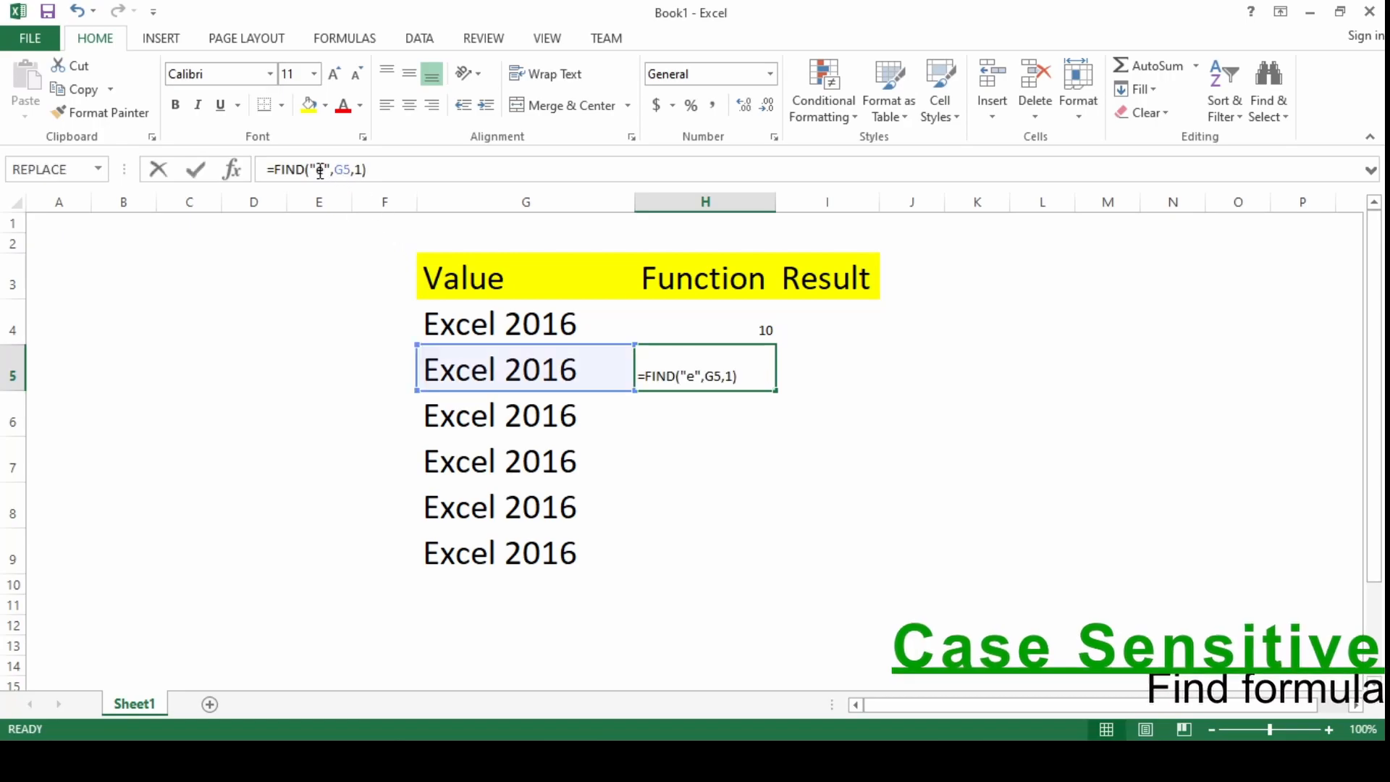
key(BackSpace)
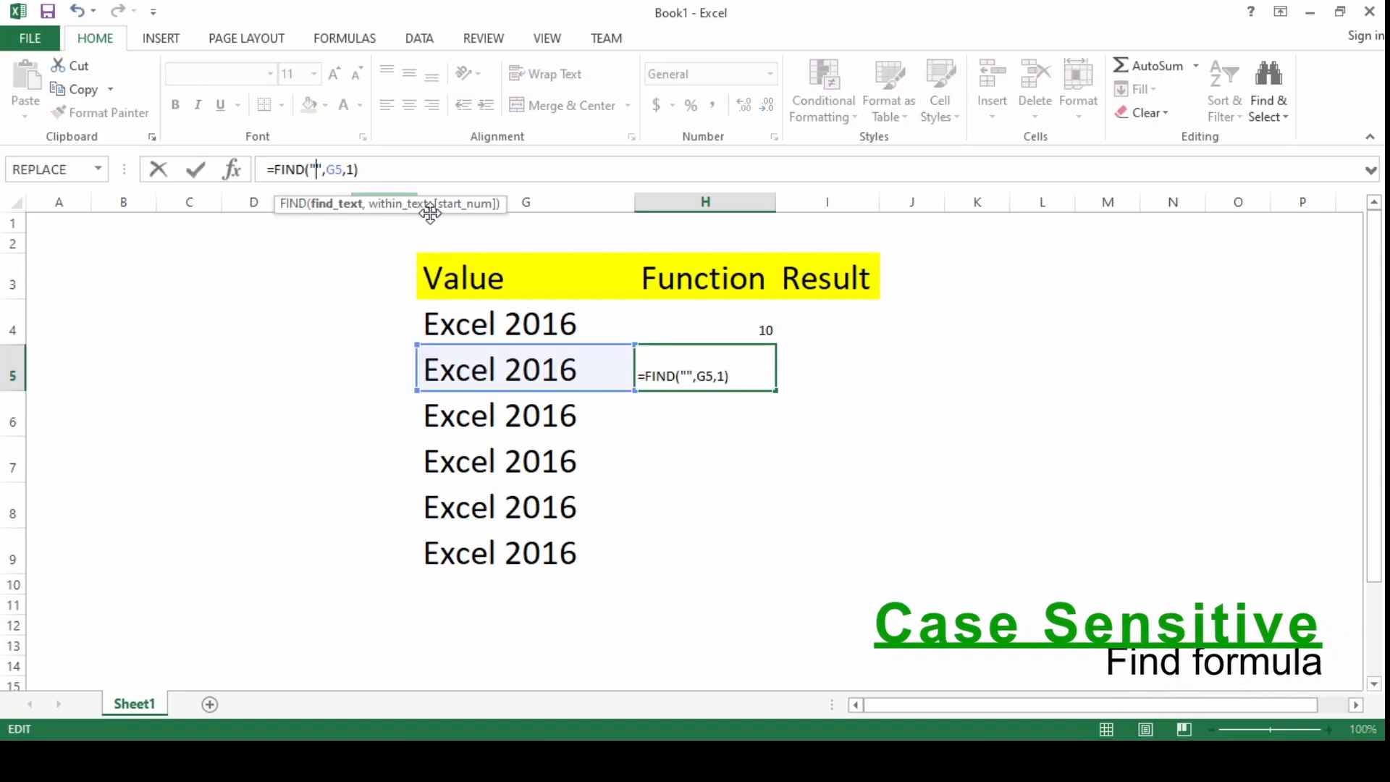
text(E)
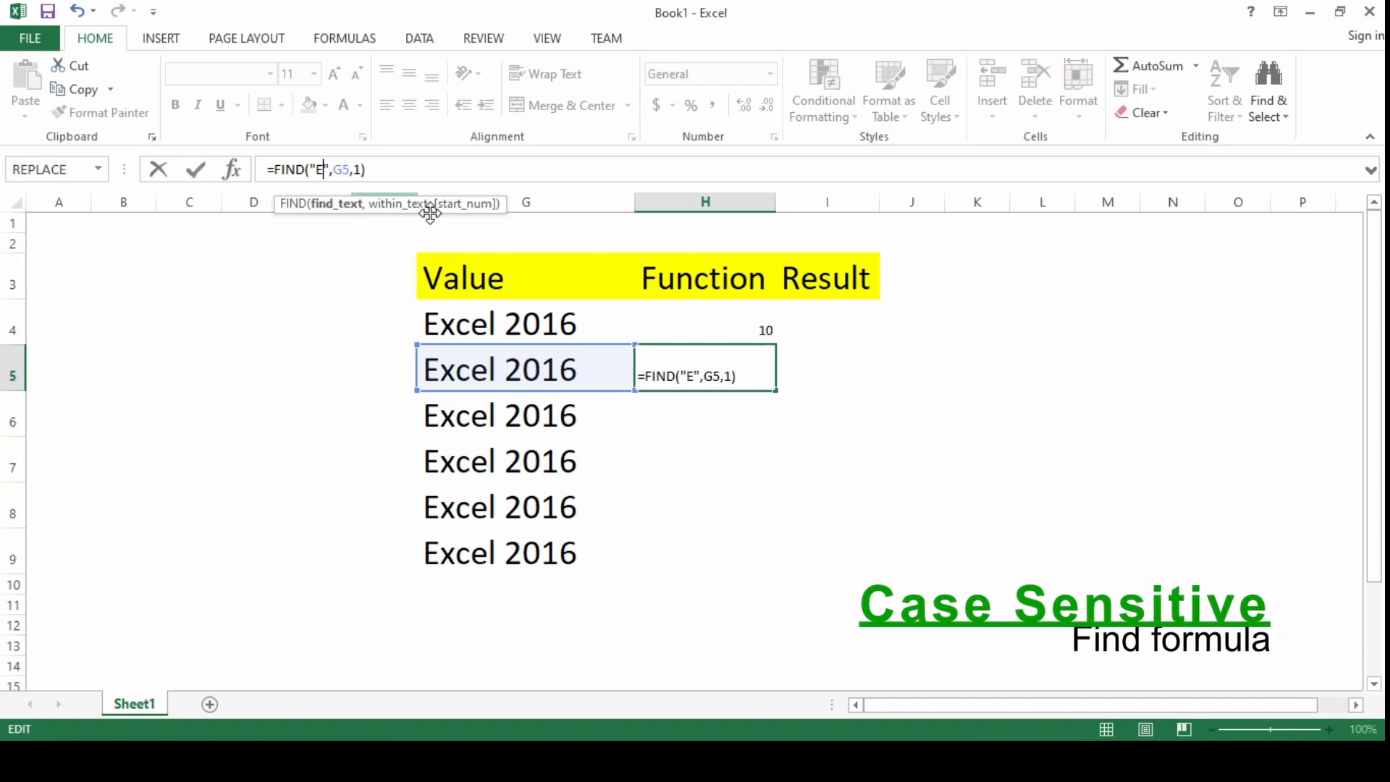
key(Return)
key(Up)
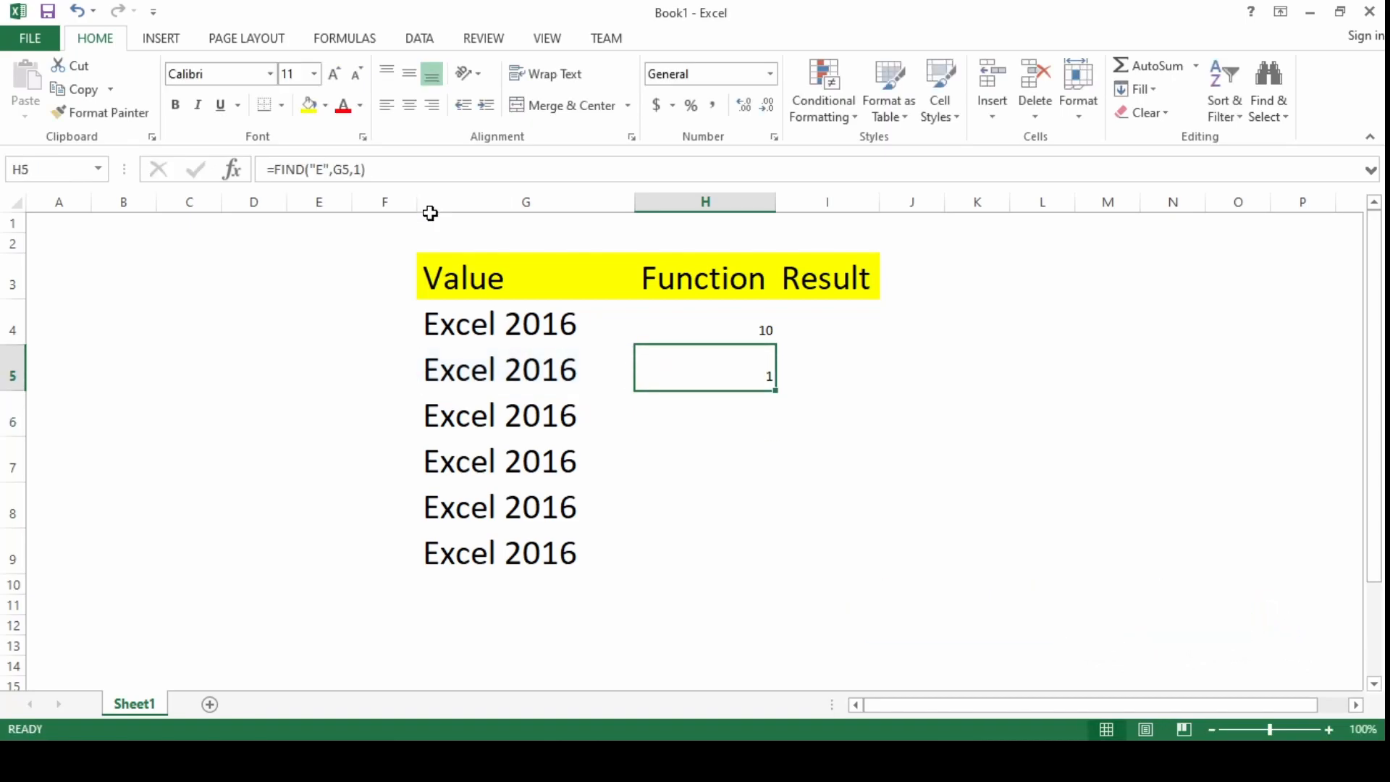
click(486, 375)
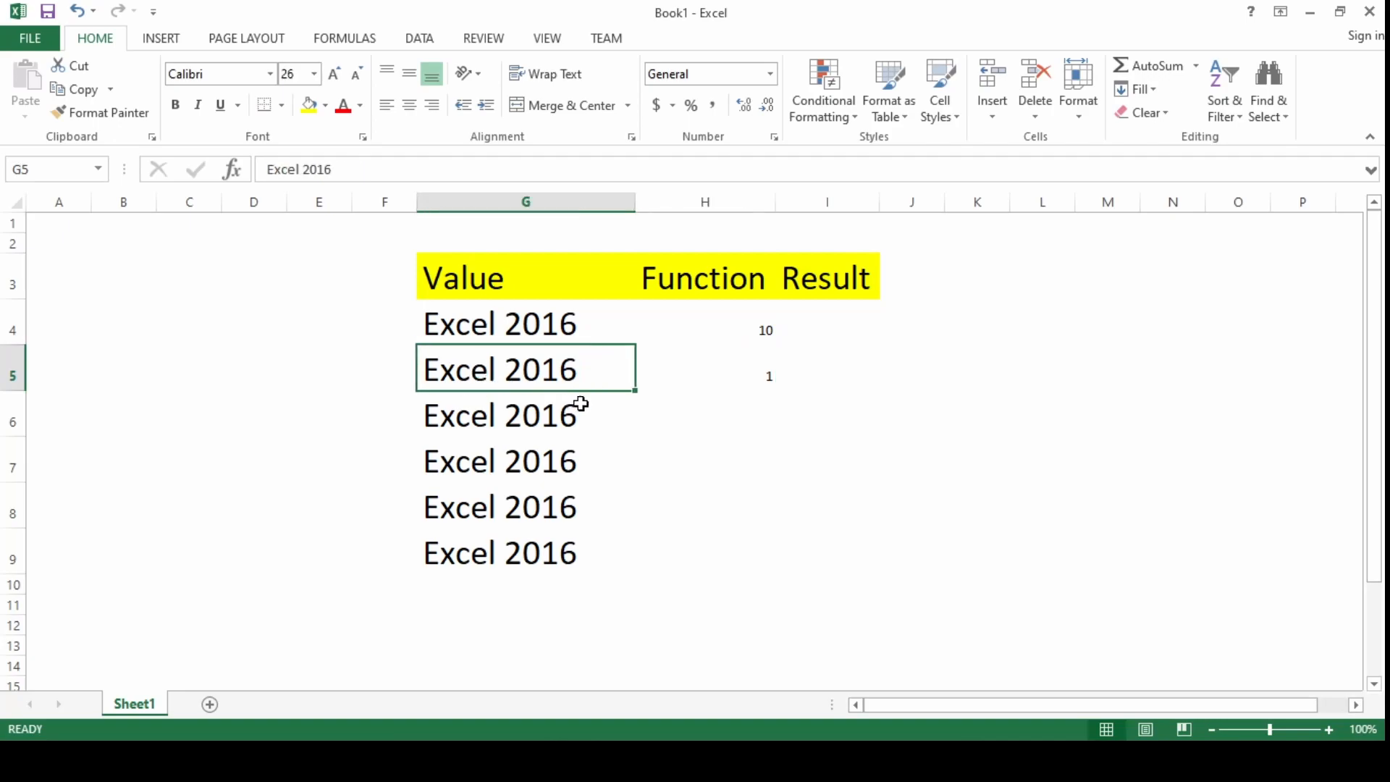
click(704, 378)
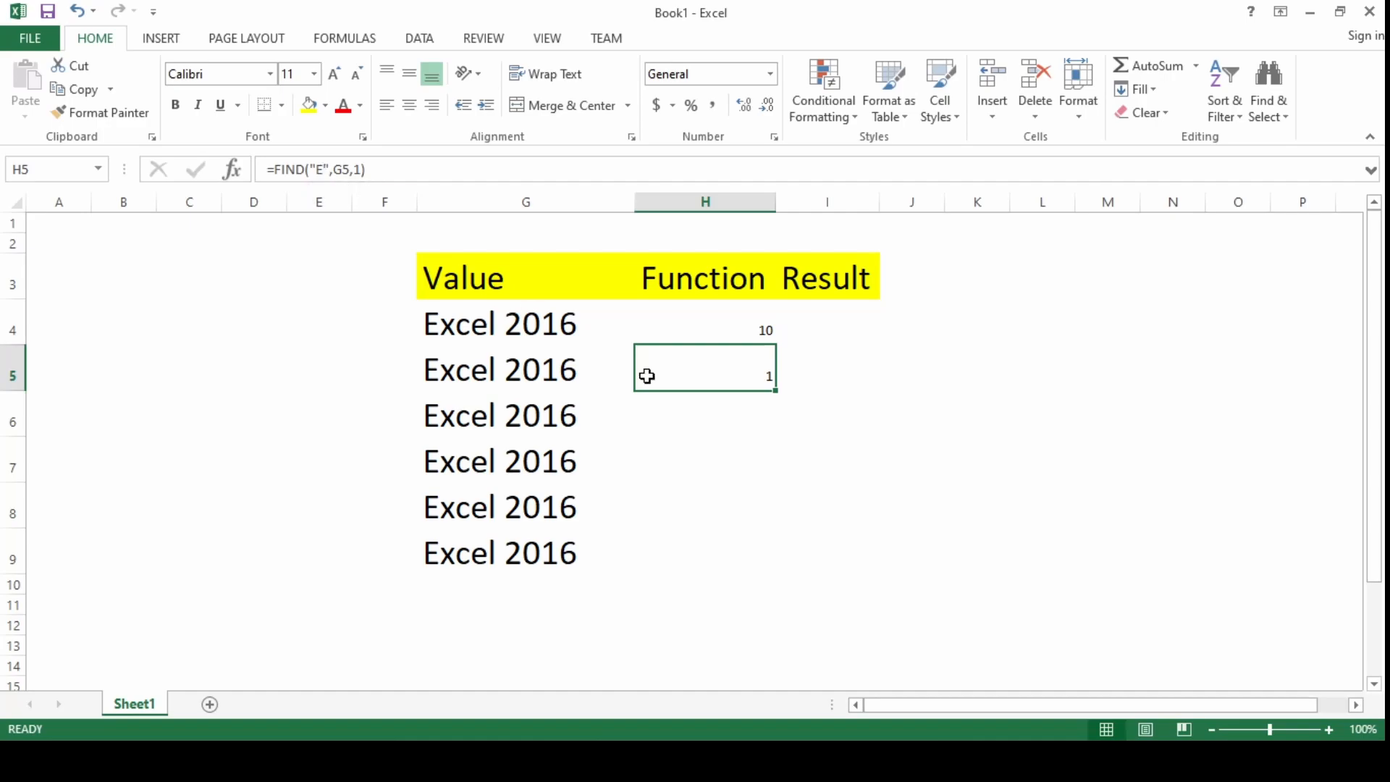
- Enter the formula =SEARCH("l",G6,1) in cell H6 to locate the letter l in the third value
click(703, 409)
text(=SEAR)
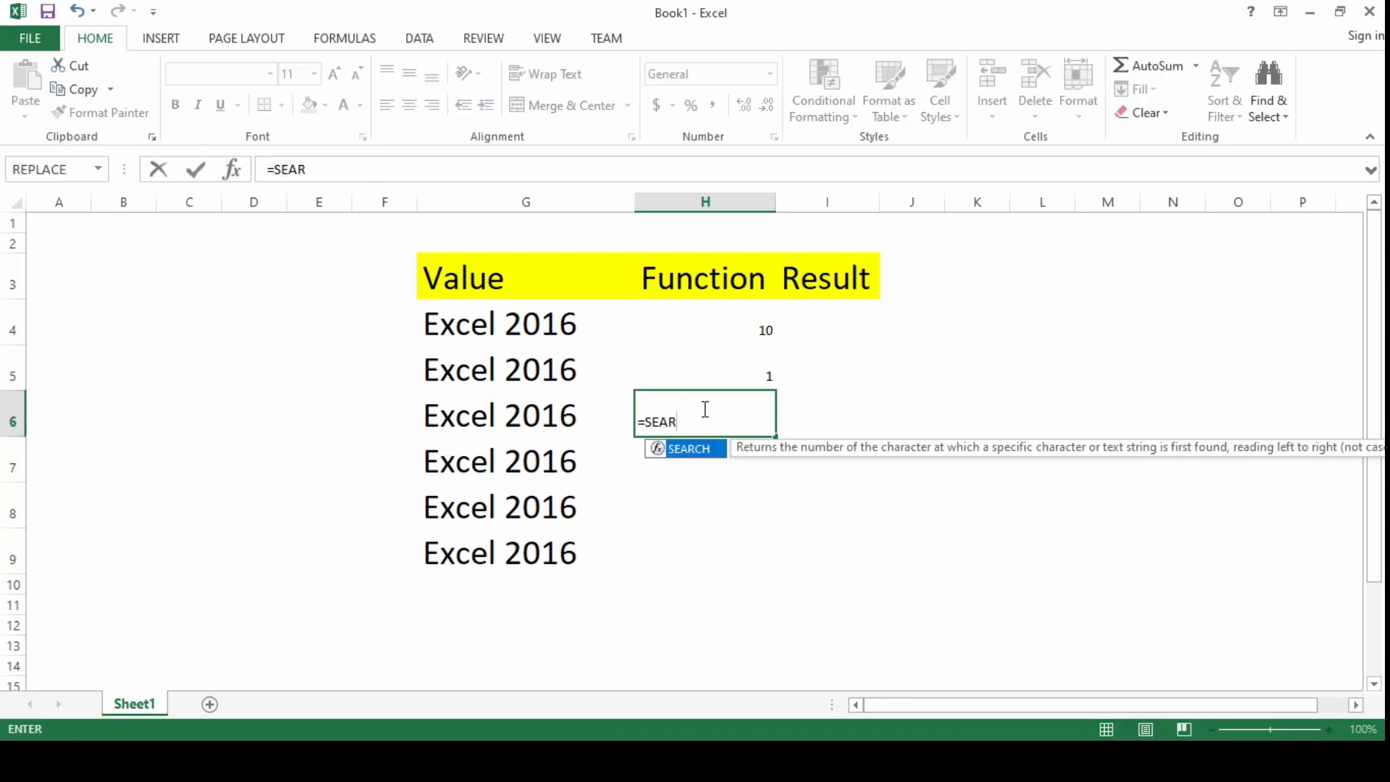
key(Tab)
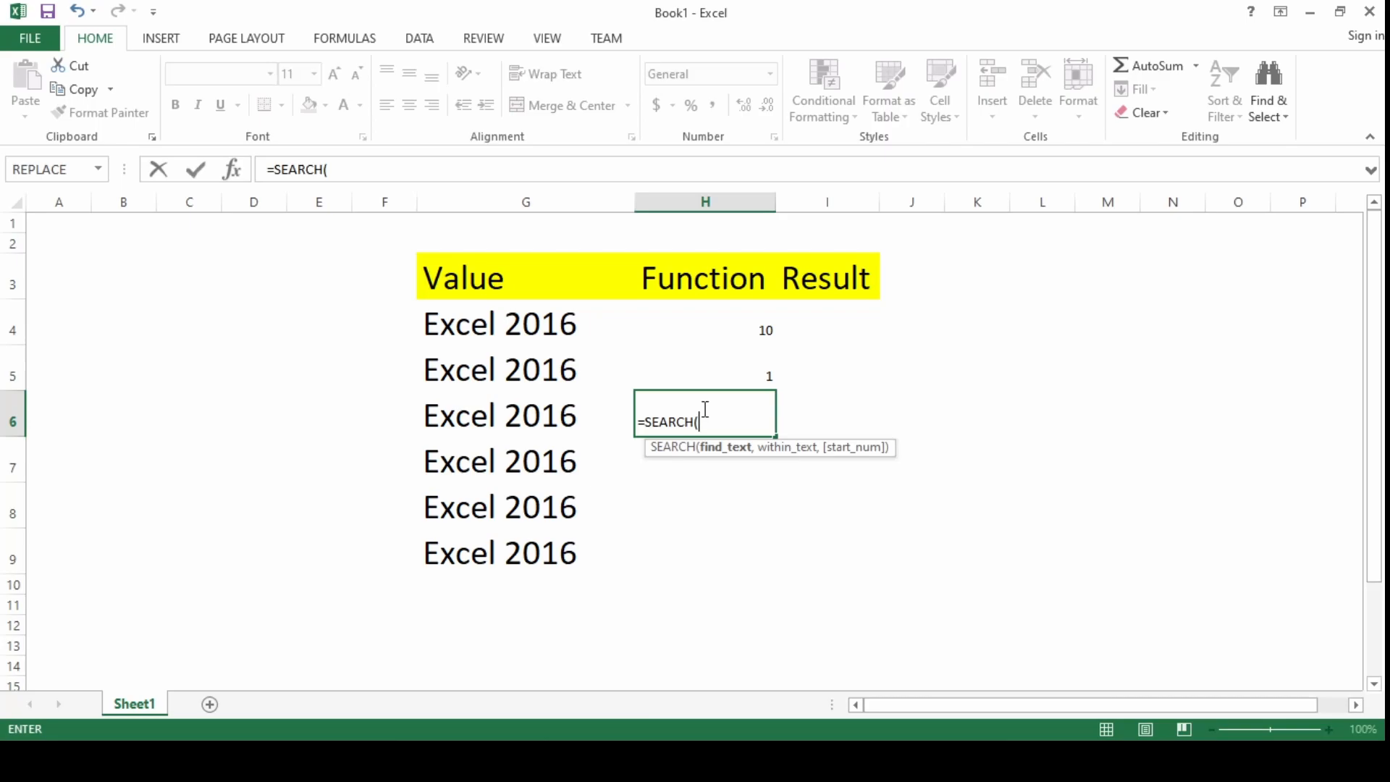
text("L)
key(BackSpace)
text(l",)
key(Left)
key(Left)
key(Right)
text(,)
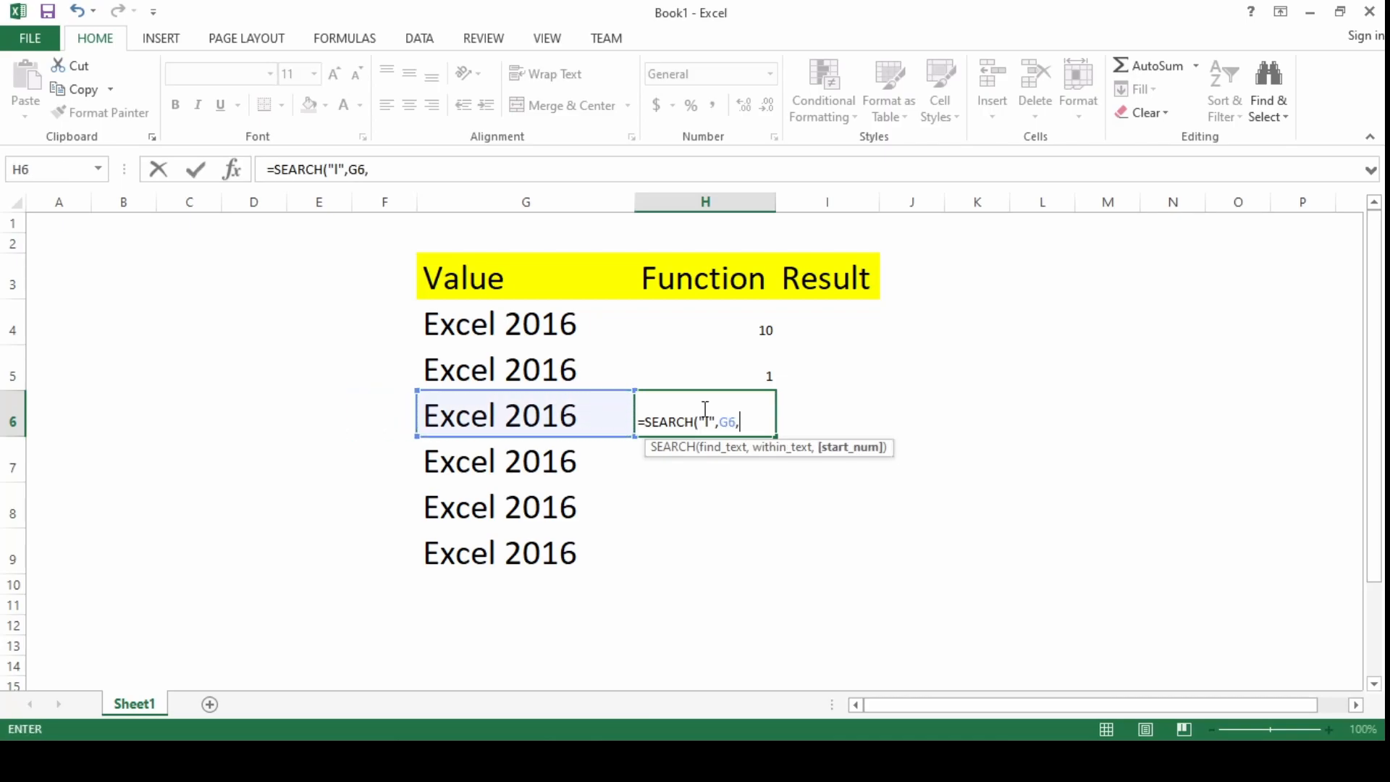
text(1))
key(Return)
click(703, 409)
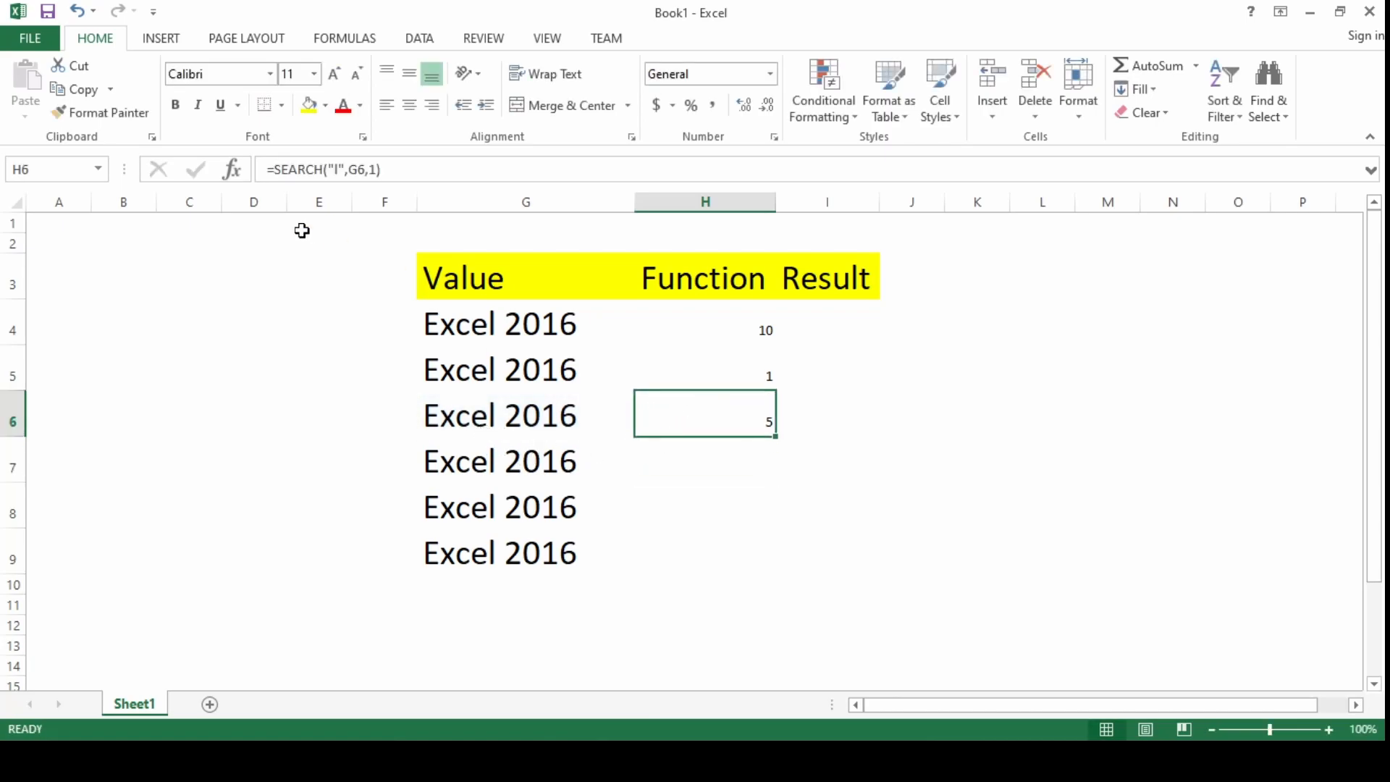
- Change the SEARCH formula's search text in H6 to a capital "L"
click(336, 169)
key(BackSpace)
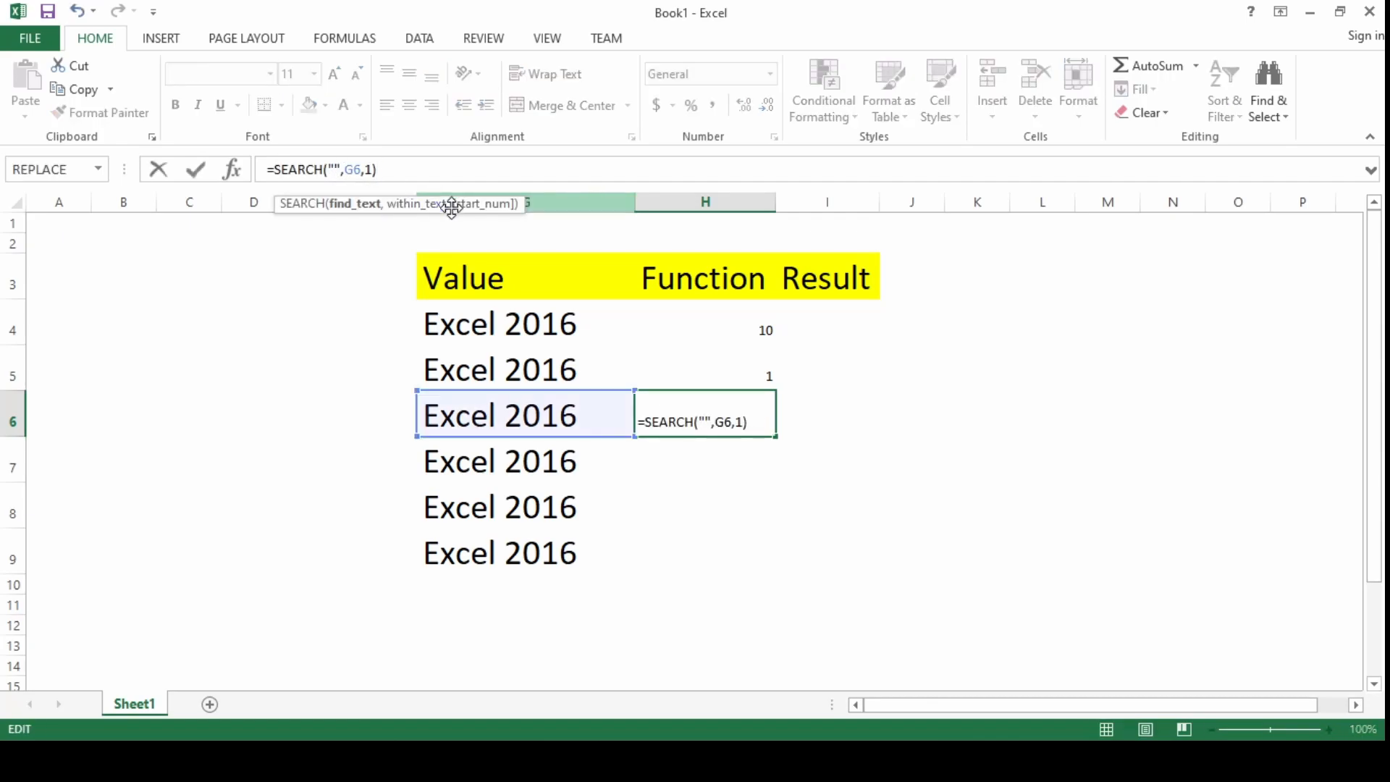
key(Return)
key(Up)
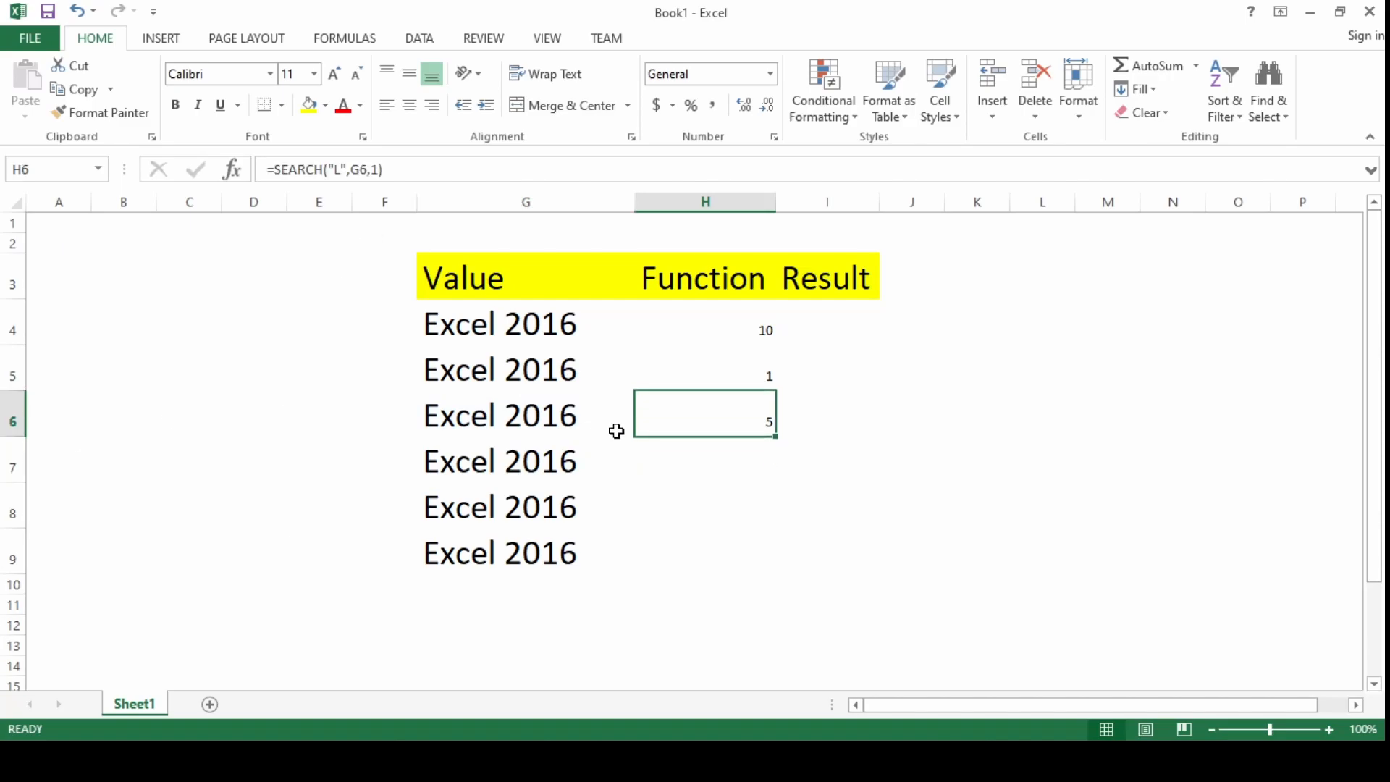
- Compare the source text in G6 with the SEARCH formula in H6 and the FIND formula in H5
click(472, 422)
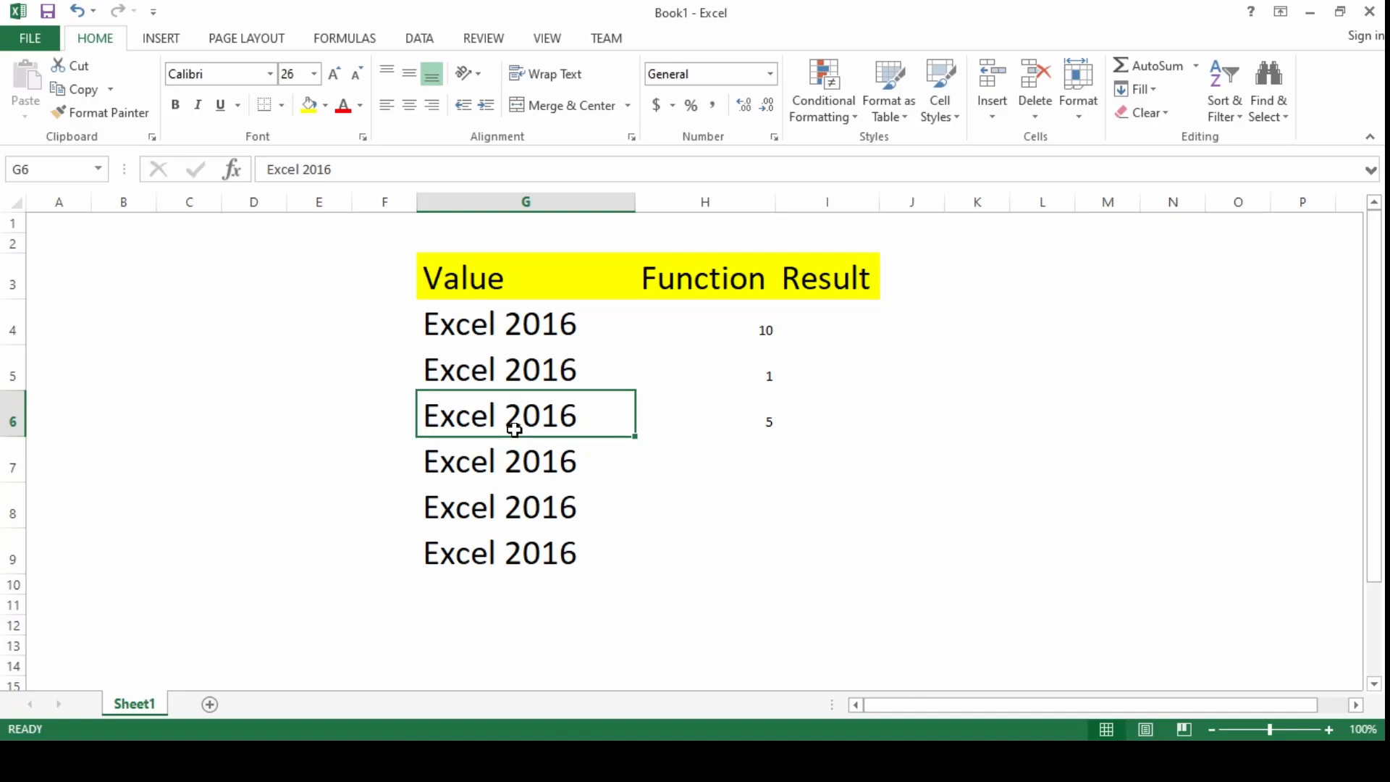
click(735, 422)
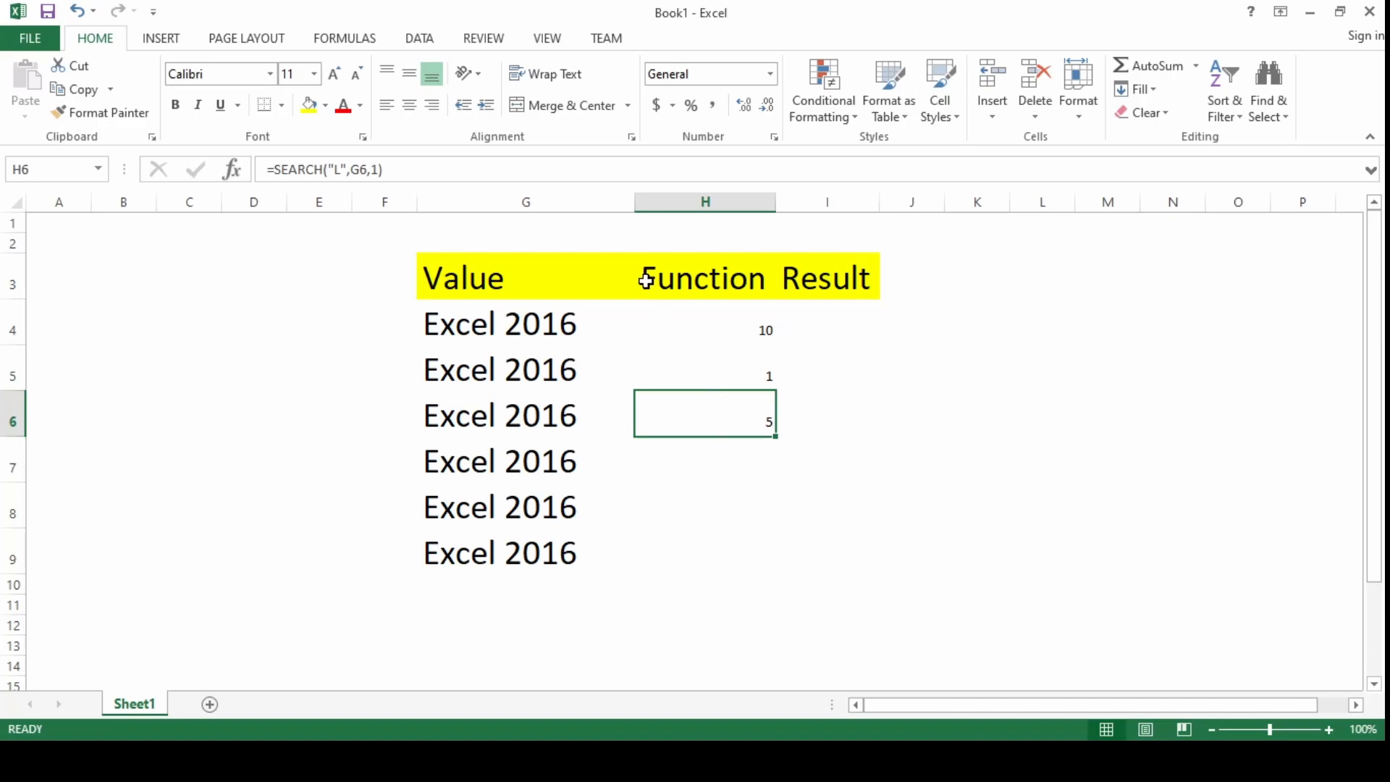
click(710, 368)
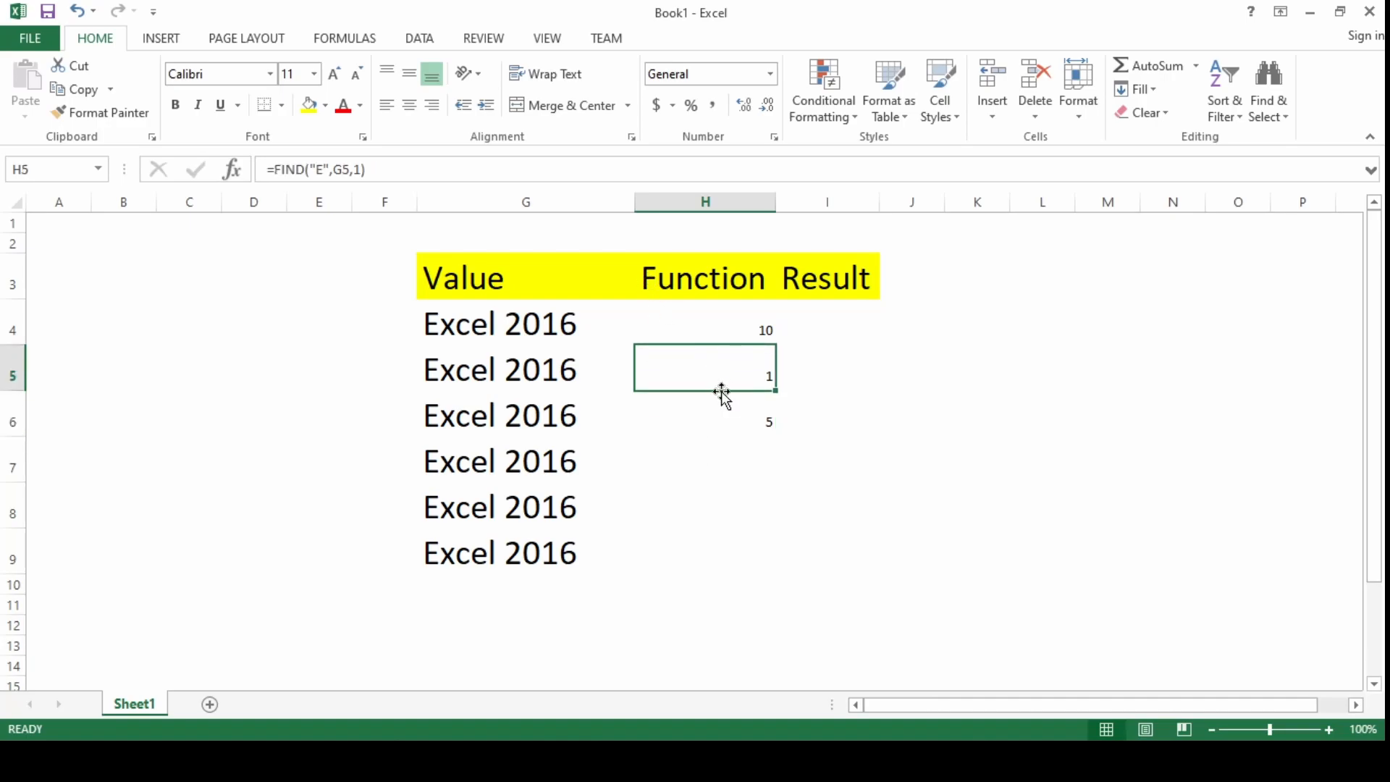